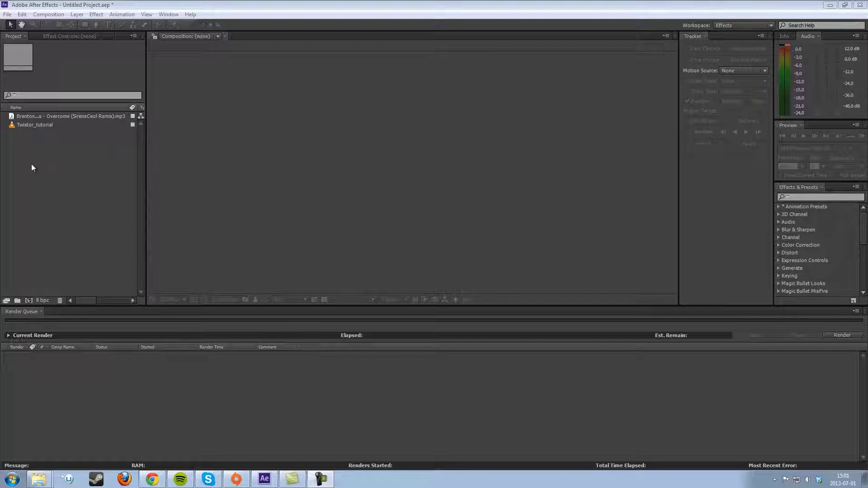
- Create a composition from the Twixtor_tutorial clip and apply the Twixtor effect to its layer
left_click(38, 124)
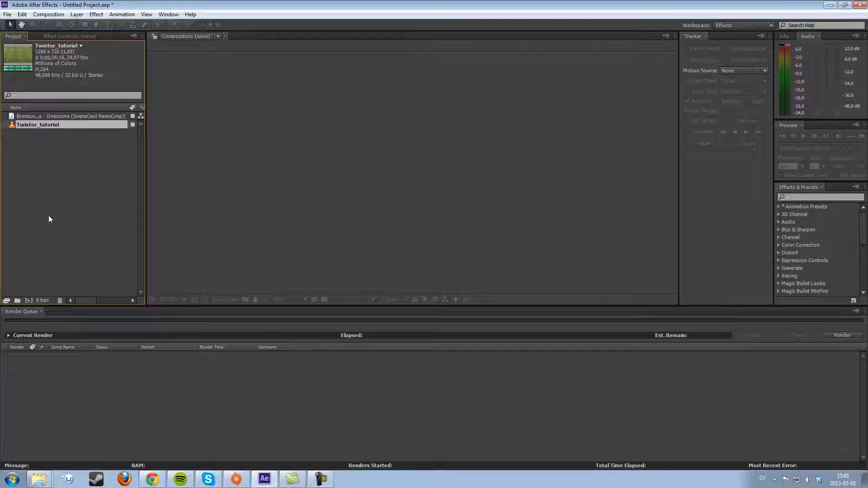
left_click(29, 303)
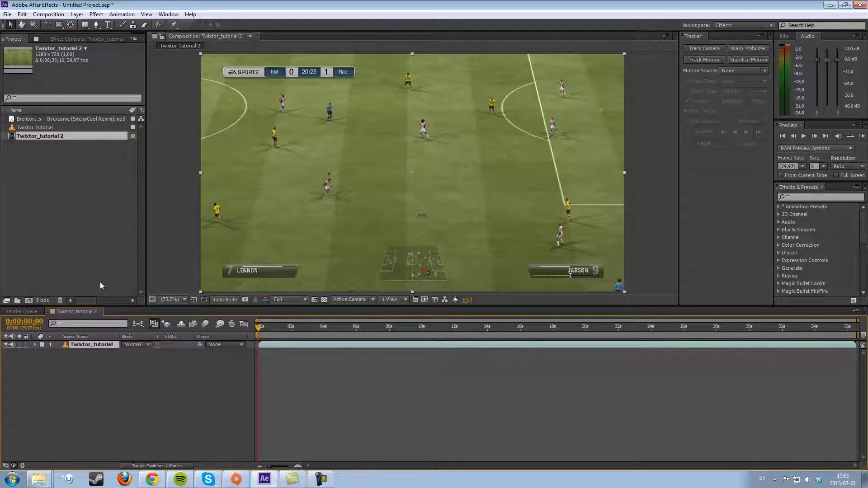
left_click(96, 14)
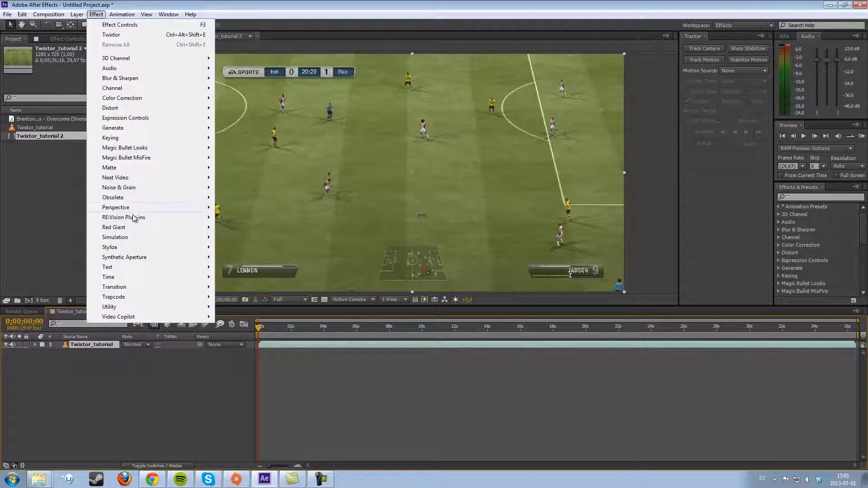
mouse_move(134, 218)
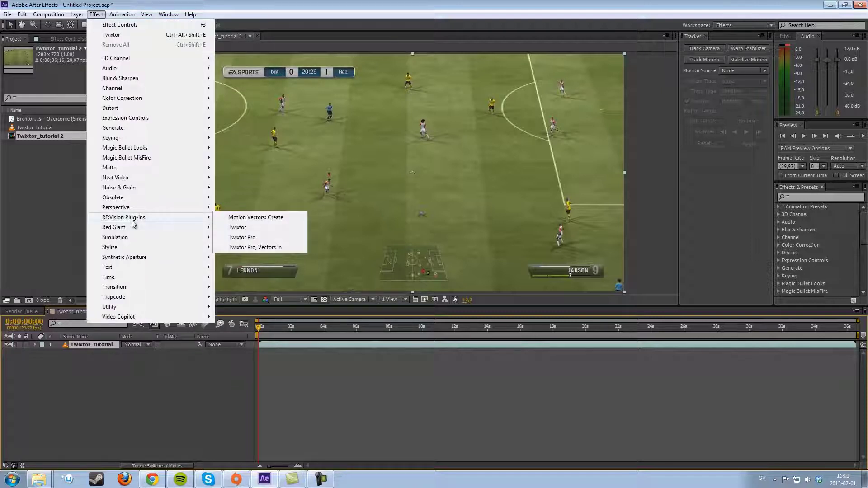
left_click(261, 230)
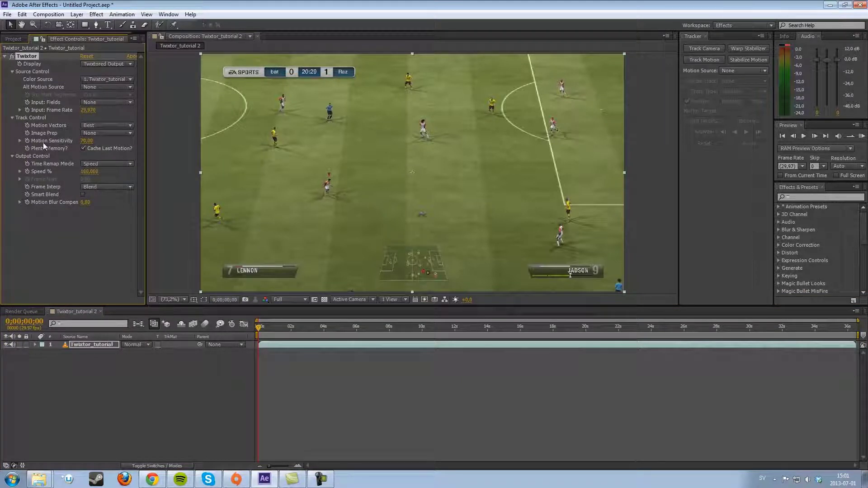
- Set Twixtor's Motion Sensitivity to 100, enable Smart Blend, and check the input frame rate against the source clip's
left_click_drag(87, 141, 151, 139)
left_click(88, 110)
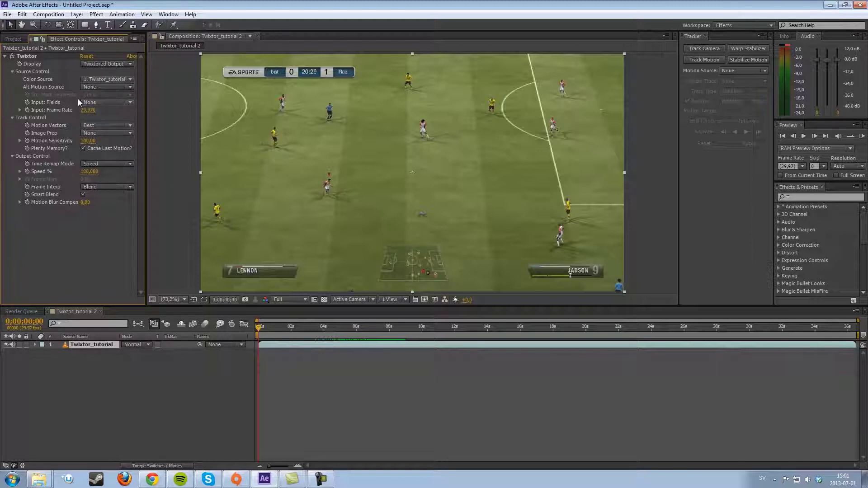
left_click(14, 38)
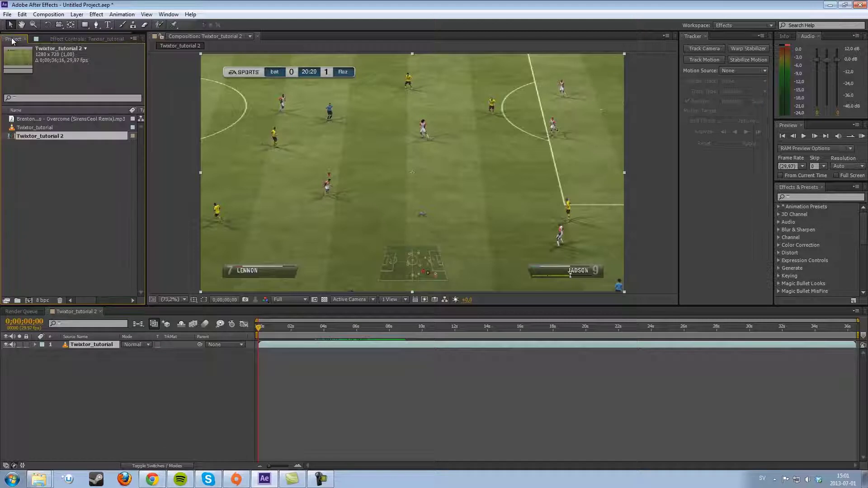
left_click(34, 128)
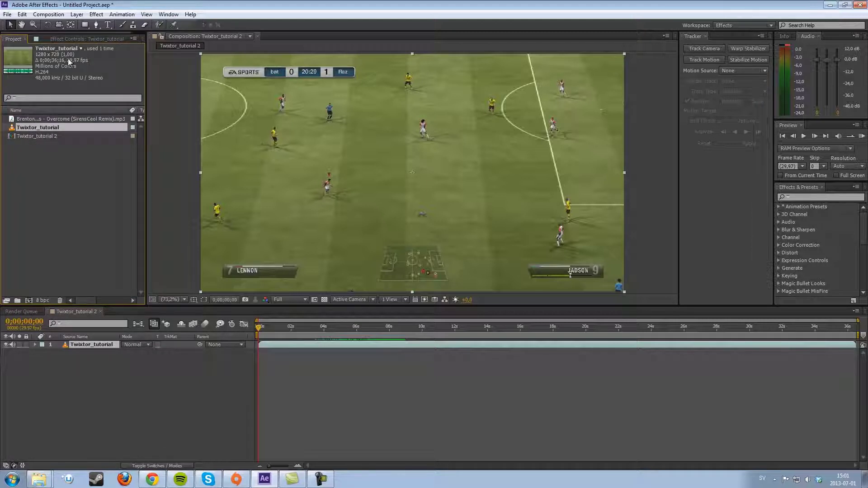
left_click(79, 38)
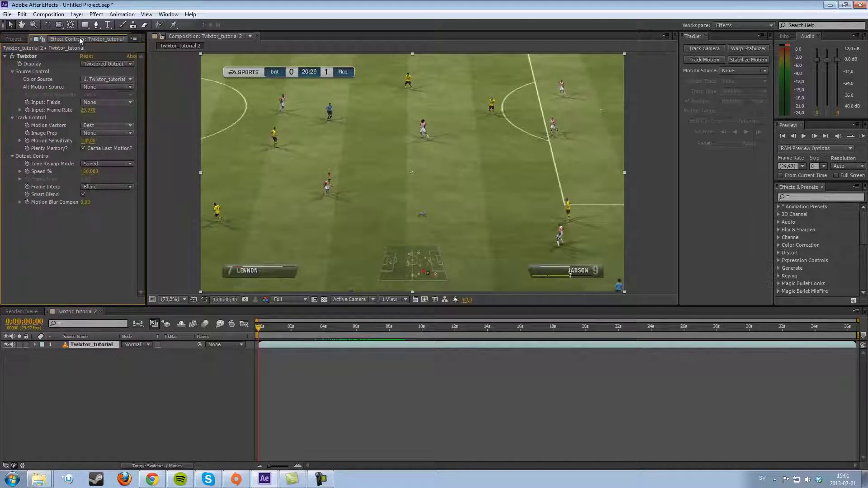
- Nest the Twixtor_tutorial 2 composition in a new composition and add the Overcome (SirensCeol Remix) mp3 beneath it
left_click(18, 40)
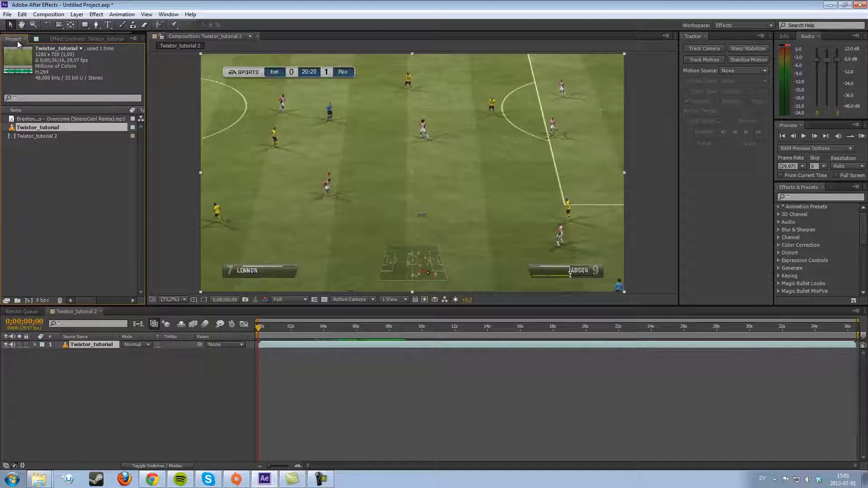
left_click(22, 136)
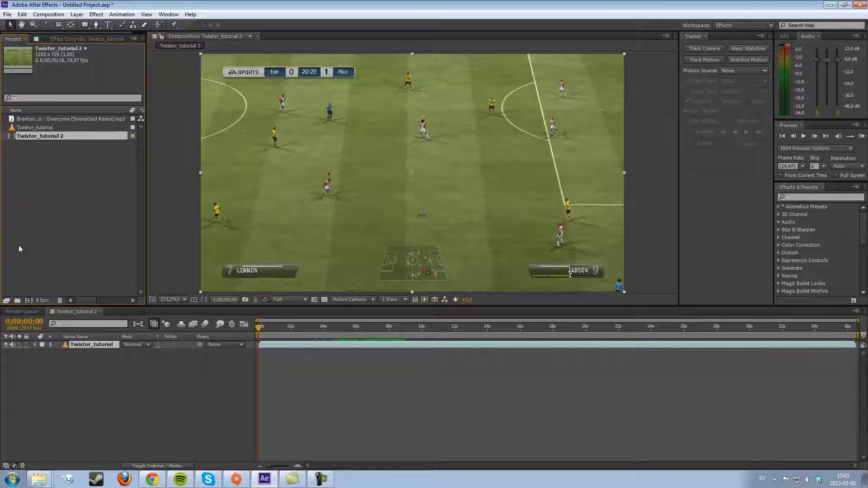
left_click(28, 301)
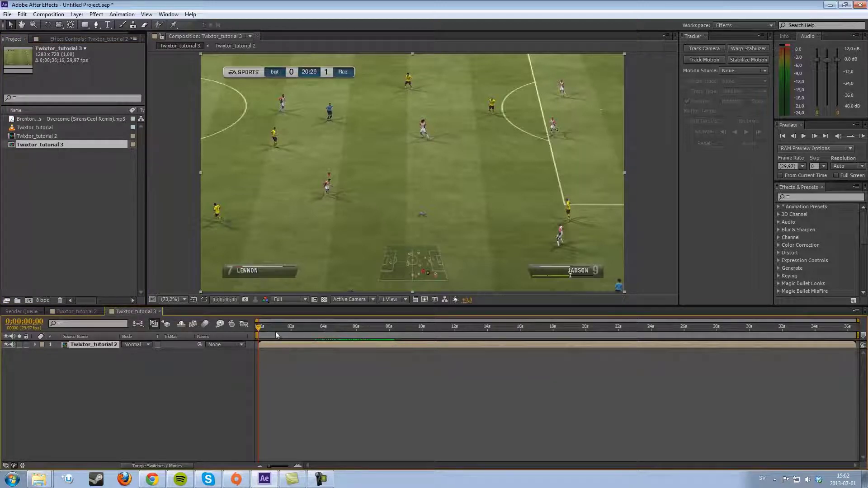
left_click(51, 120)
left_click_drag(92, 367, 265, 393)
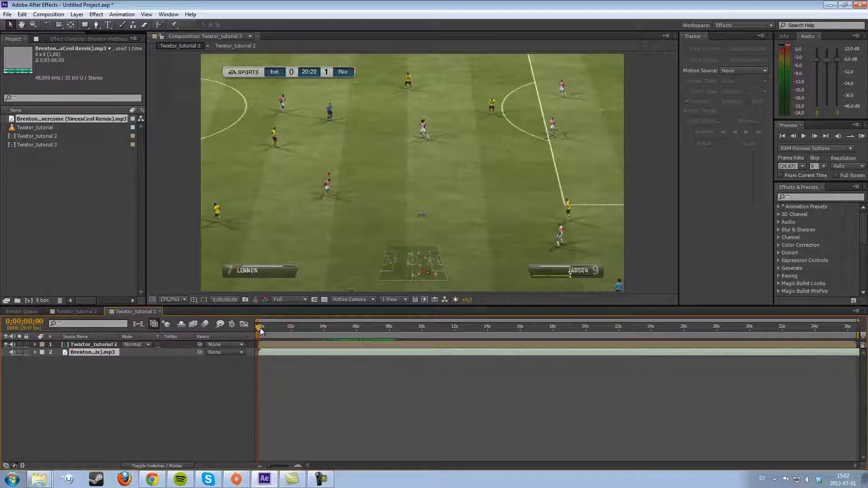
- Split the song layer at 0;00;20;08 and delete the portion before that point
left_click_drag(260, 327, 856, 330)
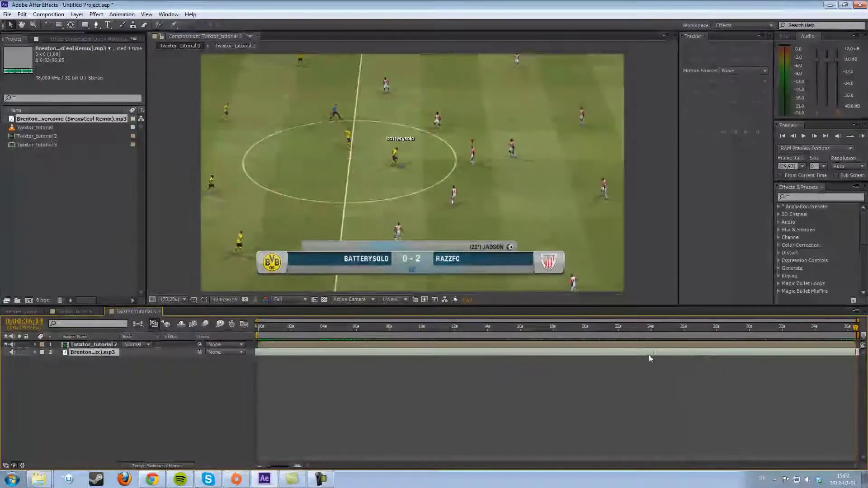
left_click_drag(527, 328, 590, 330)
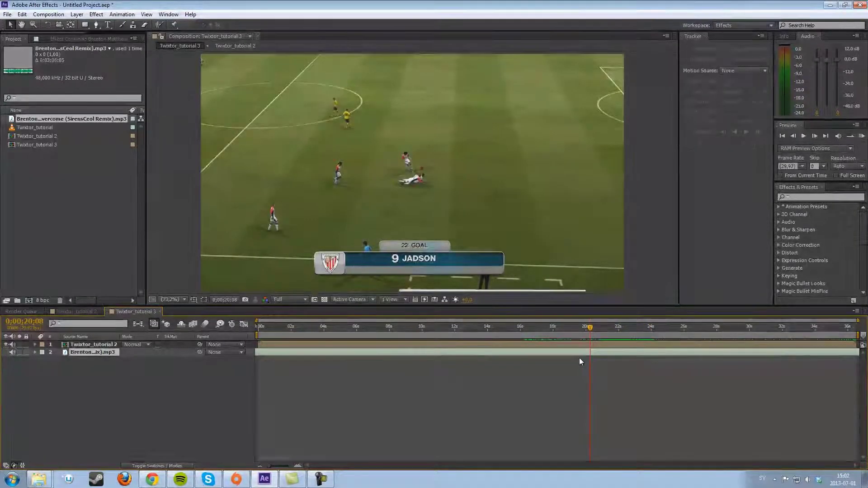
left_click(21, 15)
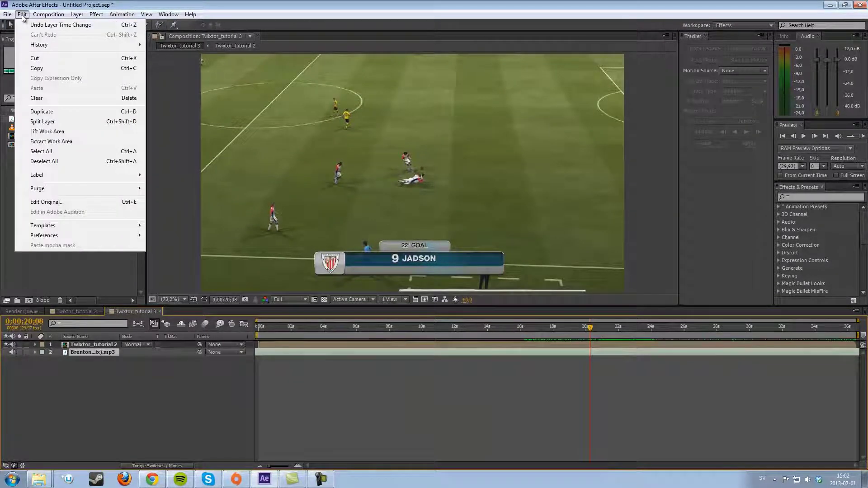
left_click(48, 122)
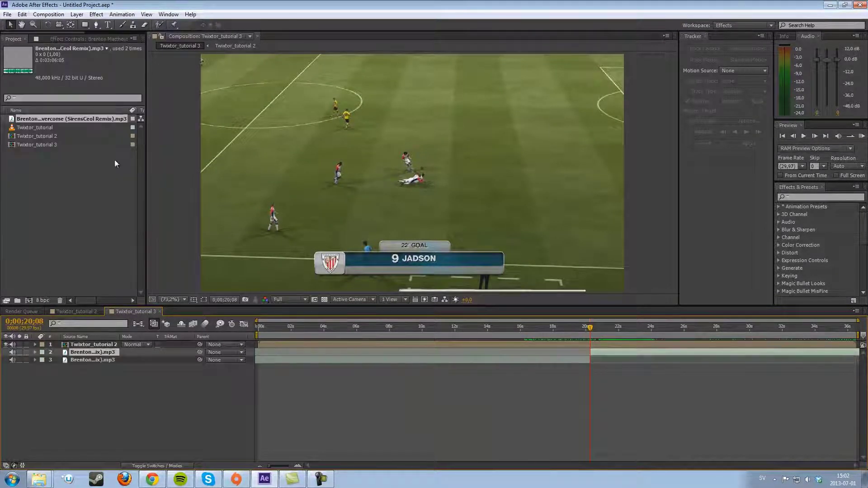
left_click(533, 360)
key("Delete")
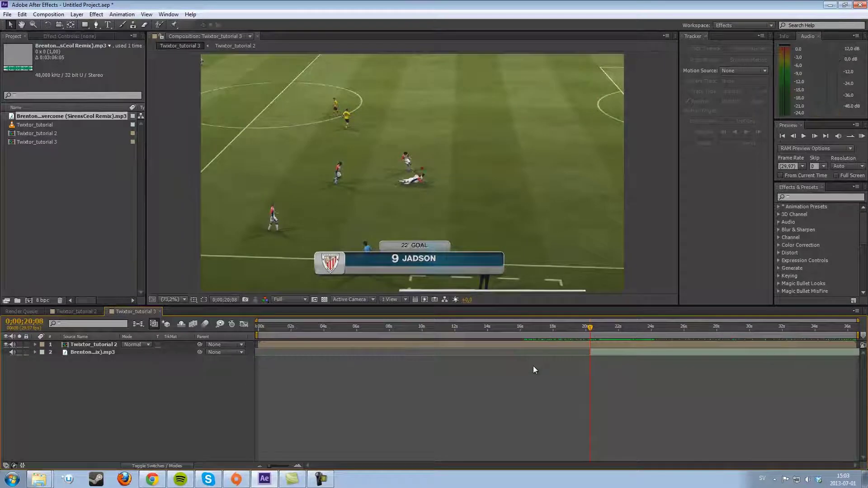
- Move the remaining song layer to the beginning of the composition and return the playhead to 0;00;00;00
left_click_drag(631, 356, 273, 333)
left_click(272, 333)
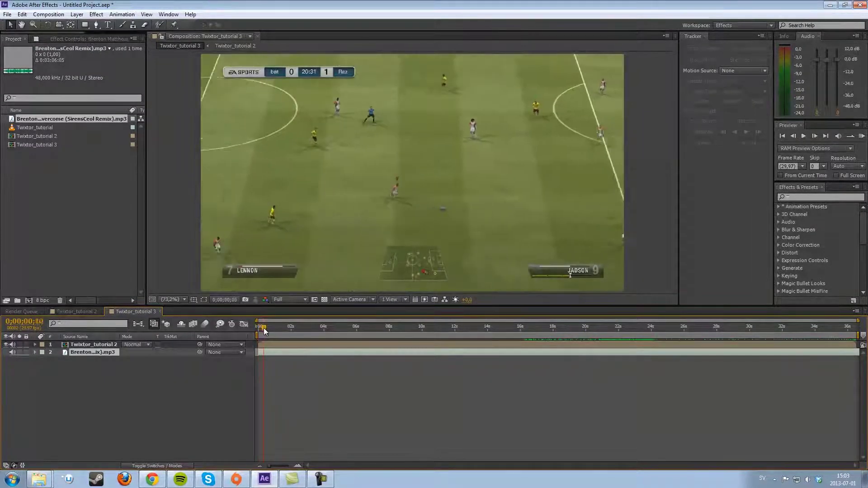
left_click_drag(271, 332, 243, 332)
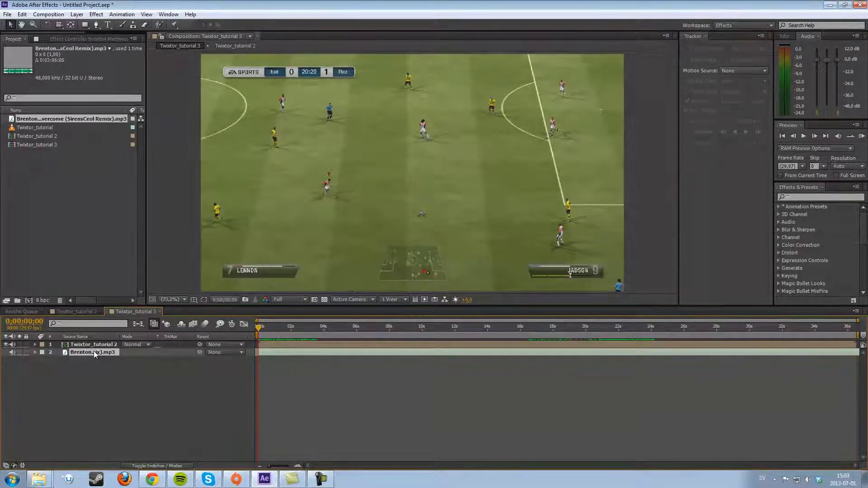
left_click(127, 417)
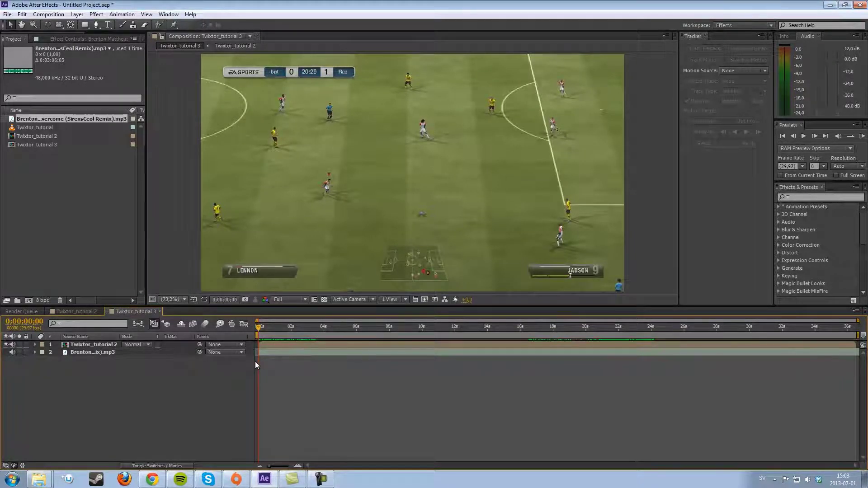
- Place trial markers on the composition timeline within the first 0;00;07;12 and delete all of them
left_click(261, 329)
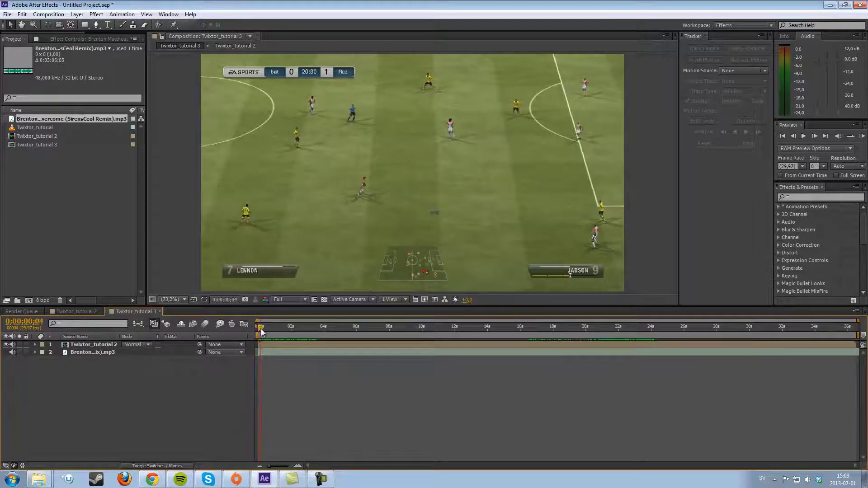
left_click_drag(262, 332, 435, 324)
key("KP_Multiply")
key("KP_Multiply")
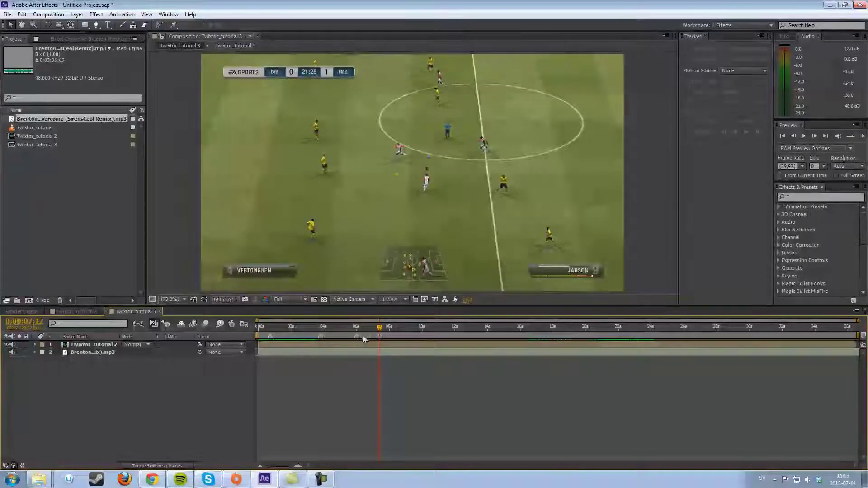
right_click(357, 337)
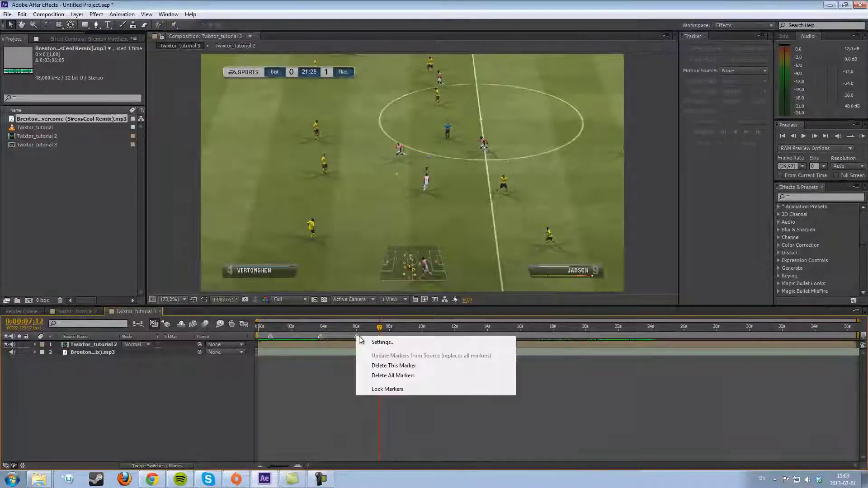
left_click(394, 376)
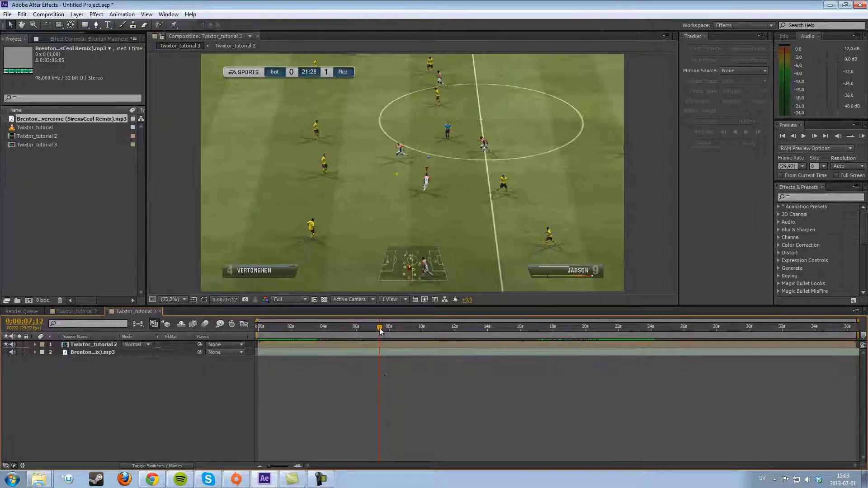
- Place trial markers on the song layer and the composition at 0;00;01;23, and delete both
left_click_drag(379, 327, 288, 327)
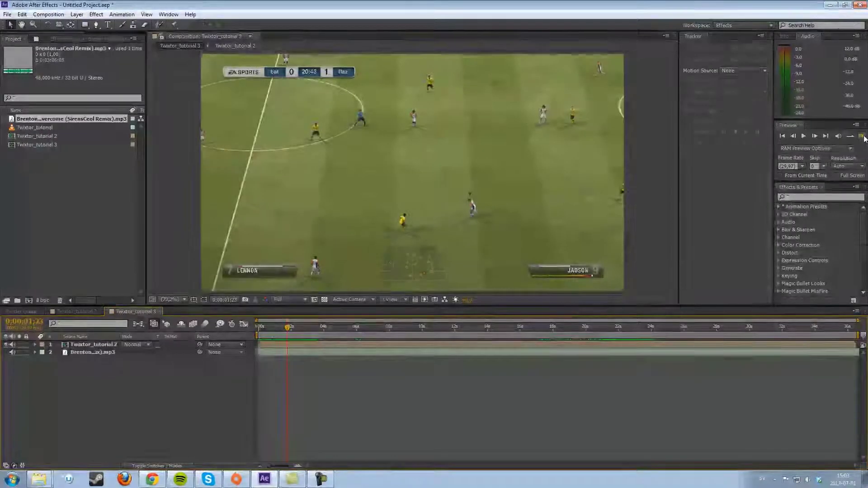
left_click(87, 354)
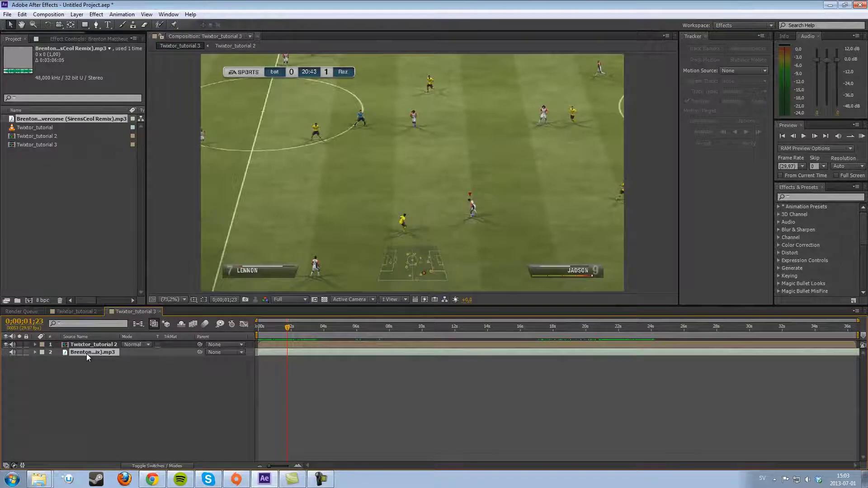
key("Return")
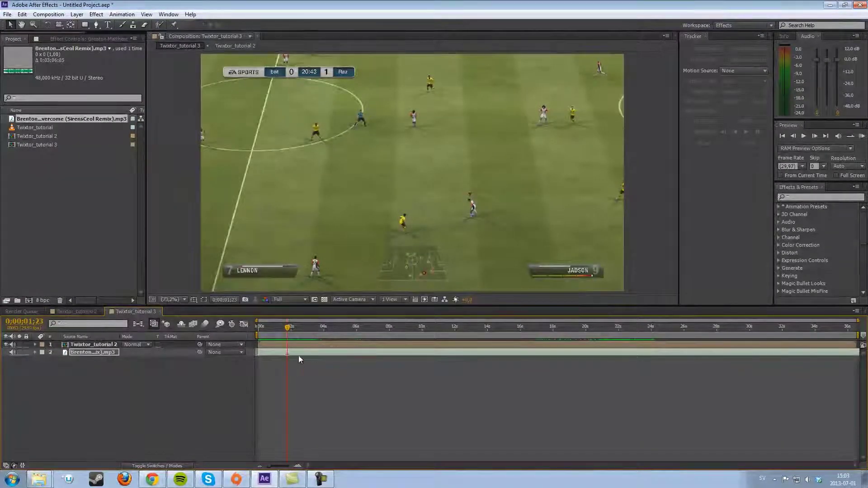
left_click(297, 357)
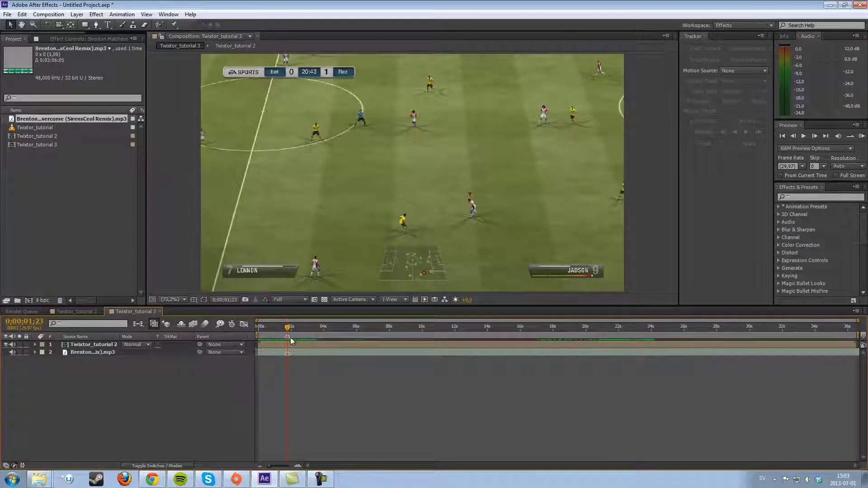
right_click(289, 354)
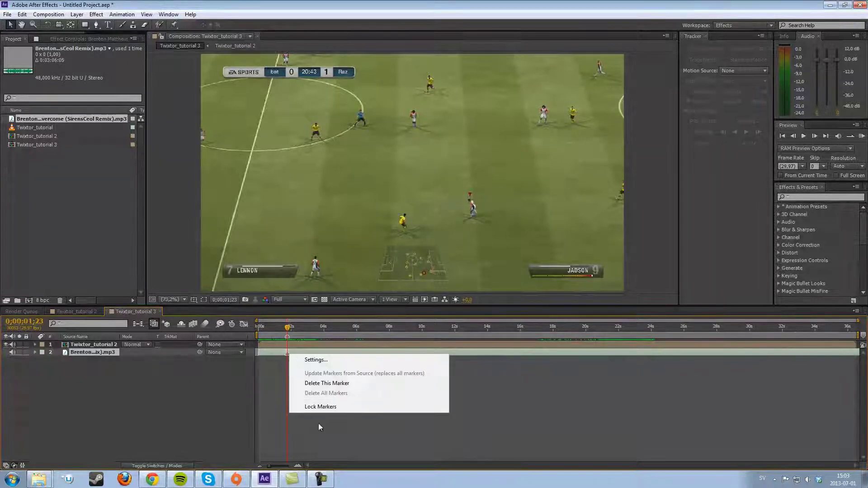
left_click(312, 380)
right_click(289, 341)
left_click(317, 367)
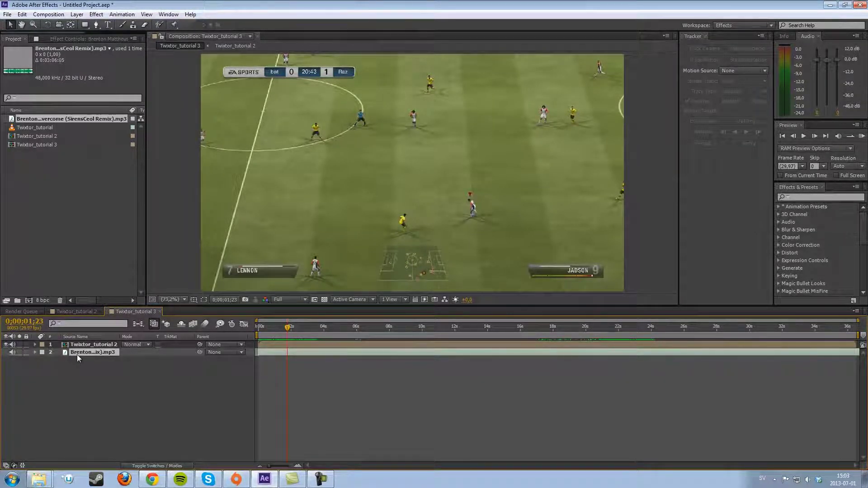
- Preview the composition and mark the beat on the song layer at about 0;00;03;08
left_click(861, 135)
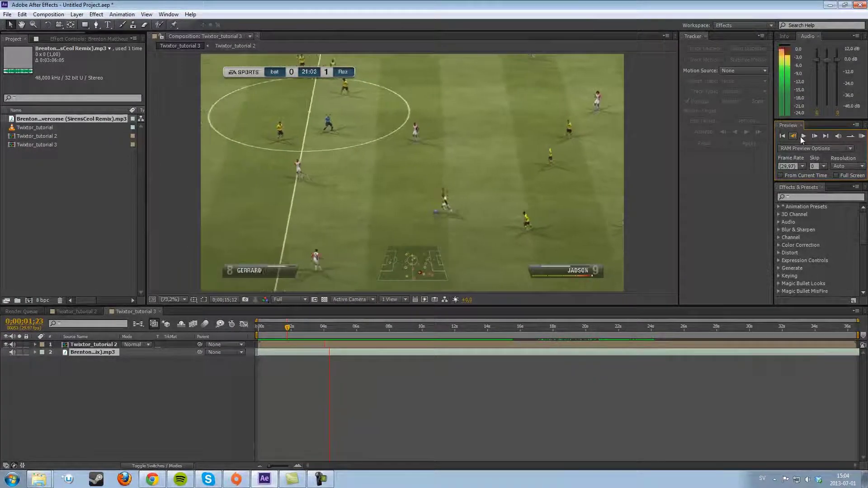
left_click(801, 137)
key("space")
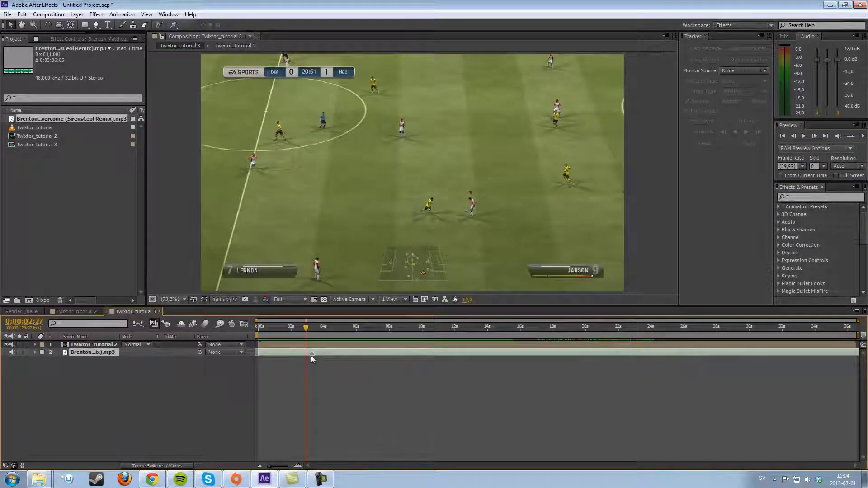
- Slide the Twixtor_tutorial 2 layer about 2 seconds earlier to bring the gameplay action toward the song's beat marker
left_click(307, 329)
left_click_drag(307, 329, 311, 331)
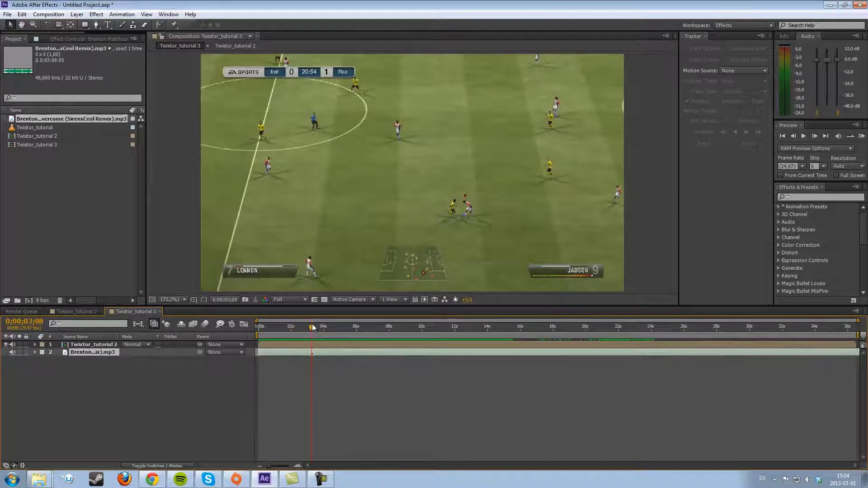
left_click_drag(313, 326, 333, 332)
left_click_drag(258, 345, 359, 344)
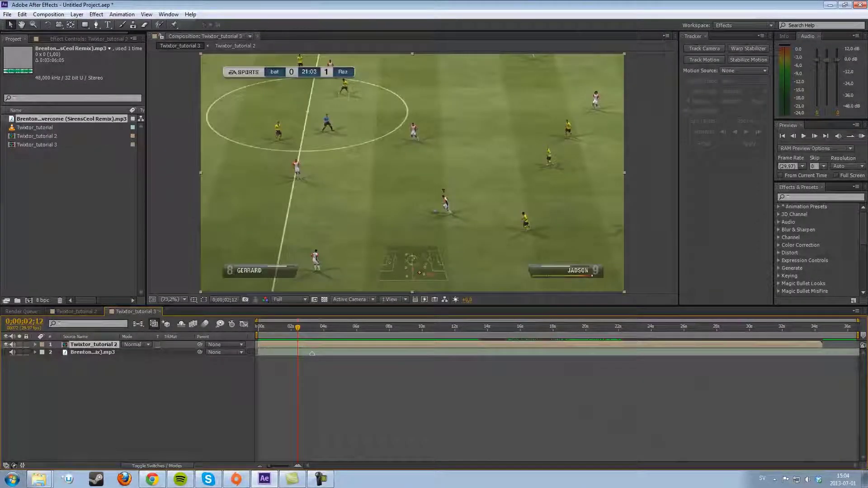
- Slide the Twixtor_tutorial 2 layer about 3 seconds earlier so the action occurs sooner on the timeline
left_click_drag(299, 330, 335, 334)
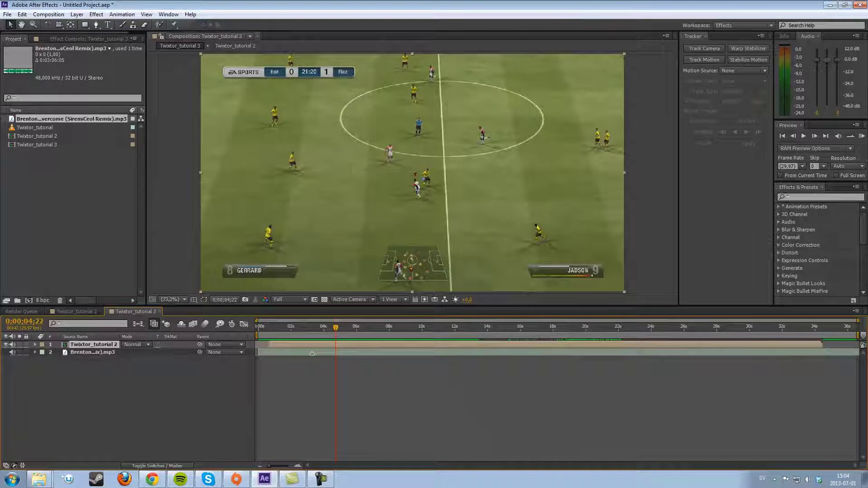
mouse_move(298, 345)
left_mouse_down()
mouse_move(290, 345)
mouse_move(307, 327)
mouse_move(308, 346)
mouse_move(294, 346)
mouse_move(289, 328)
mouse_move(296, 332)
left_mouse_up()
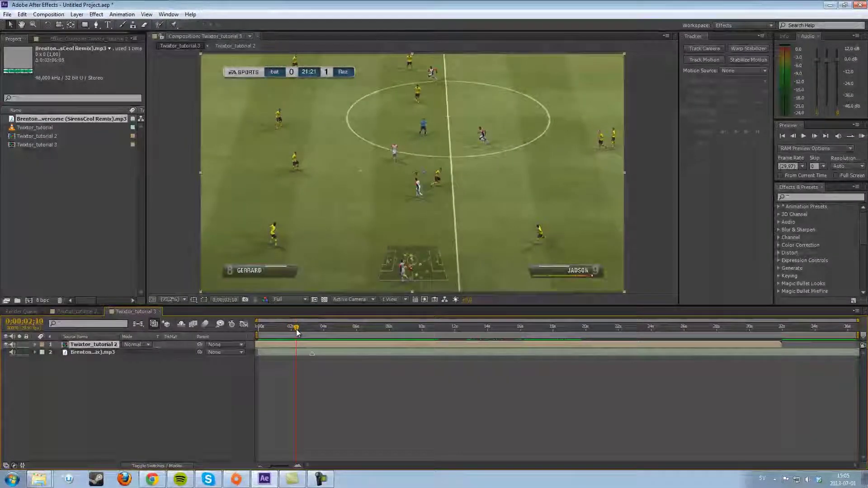
left_click_drag(309, 346, 284, 346)
left_click(292, 328)
left_click(292, 329)
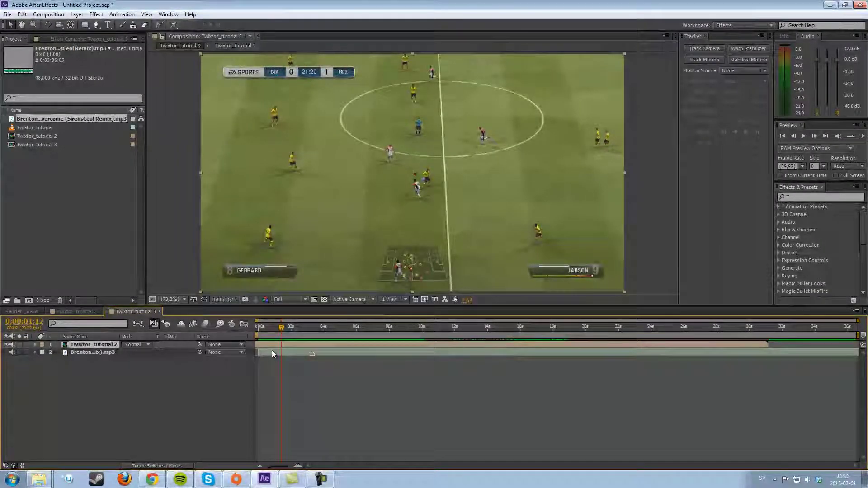
- Enable time remapping on the Twixtor_tutorial 2 layer and add a Time Remap keyframe at 0;00;01;11
right_click(296, 345)
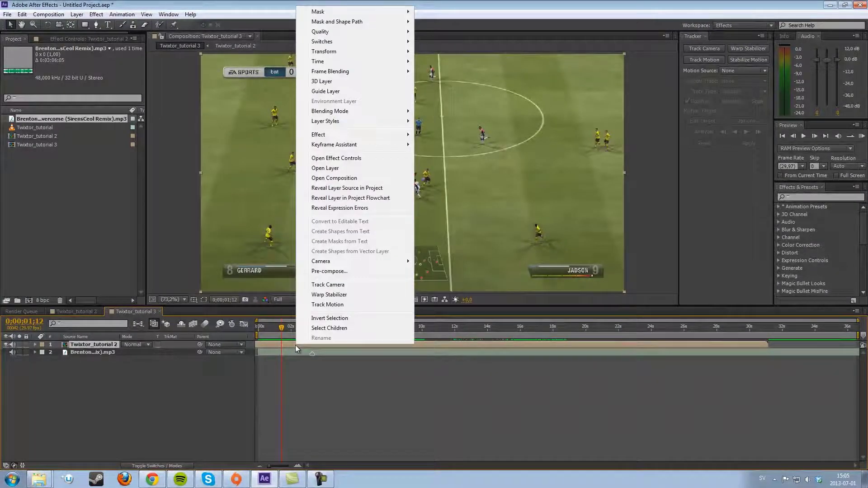
mouse_move(319, 62)
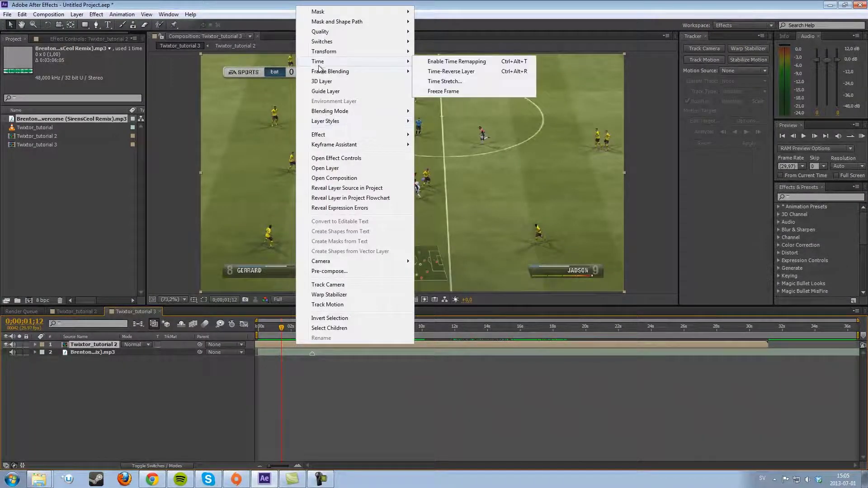
left_click(452, 64)
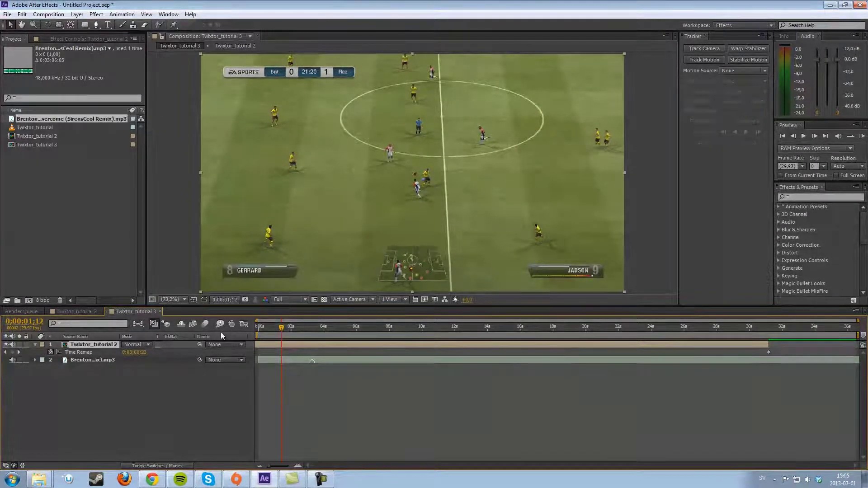
left_click_drag(282, 328, 281, 329)
left_click(12, 352)
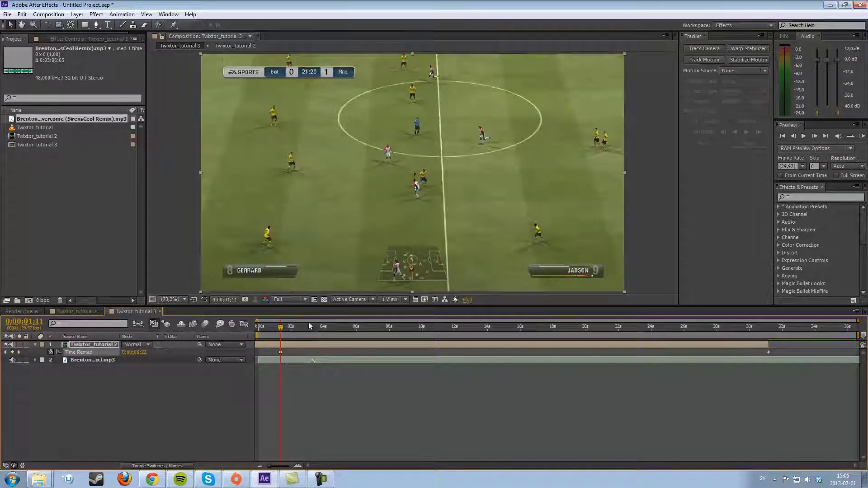
- Add a second Time Remap keyframe at 0;00;02;17, at the end of the passage chosen for slow motion
left_click_drag(281, 332, 287, 333)
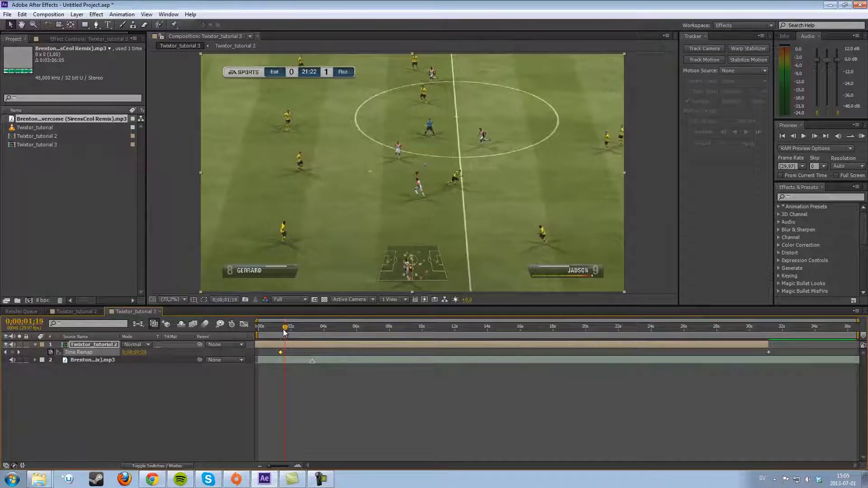
left_click_drag(287, 333, 299, 333)
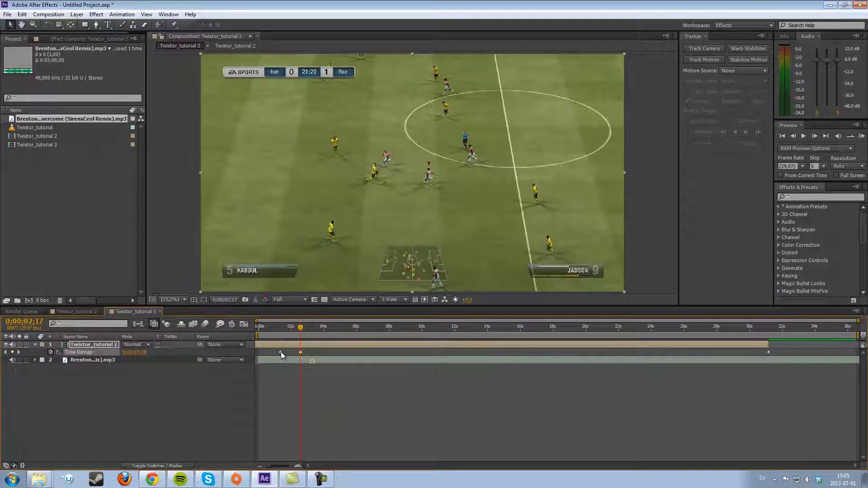
- Slide the song layer later so its beat marker sits at about 6 seconds, and extend its start back to the composition's beginning
left_click(326, 363)
left_click_drag(325, 361, 354, 359)
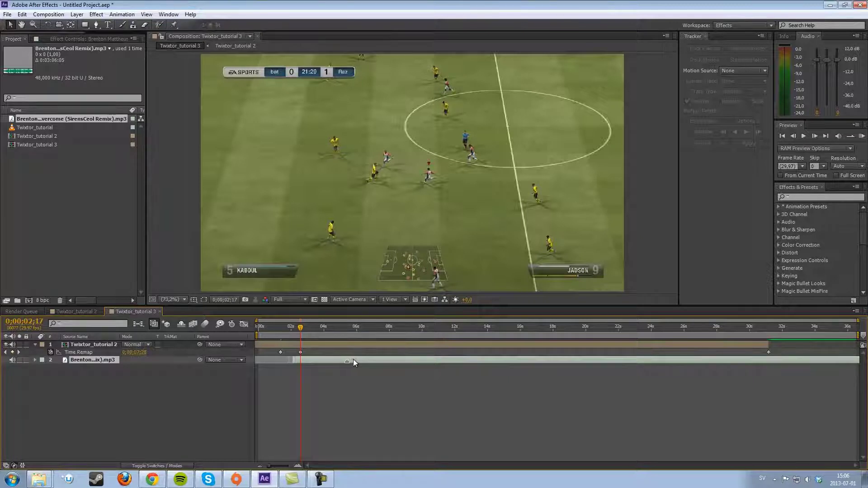
left_click_drag(299, 361, 264, 365)
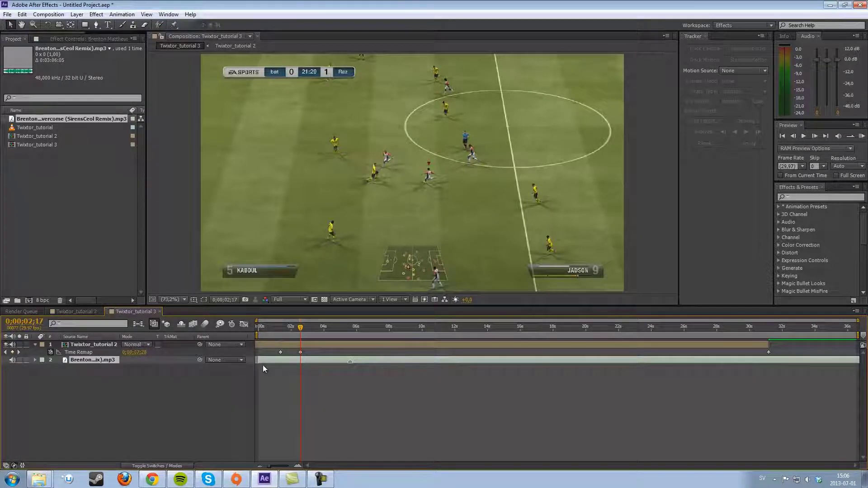
left_click_drag(364, 360, 370, 360)
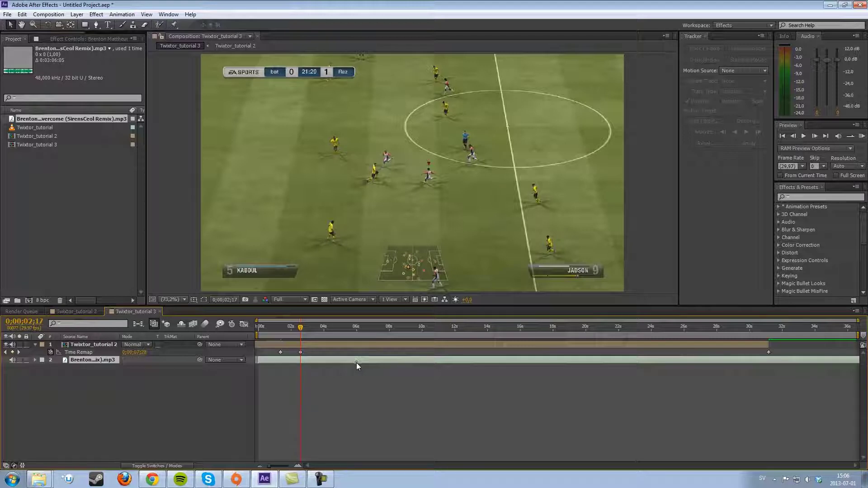
- Examine the footage between the first two Time Remap keyframes and check both keyframes' positions
left_click_drag(301, 326, 293, 326)
left_click(281, 352)
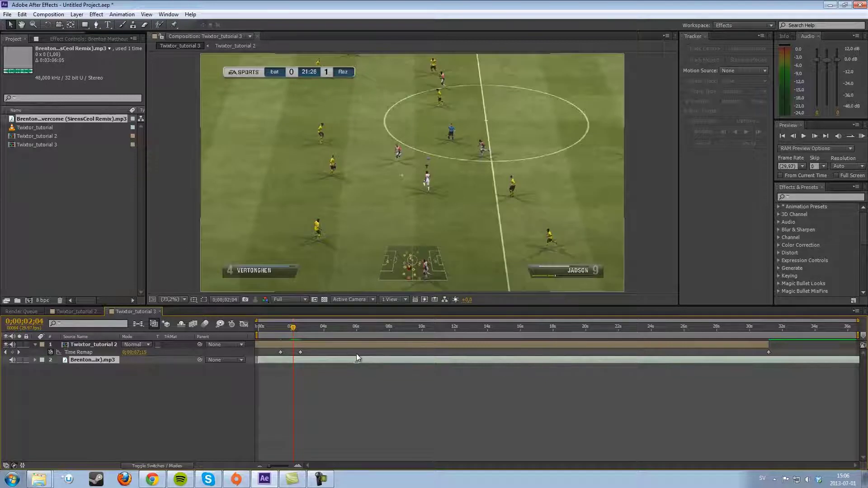
left_click(294, 327)
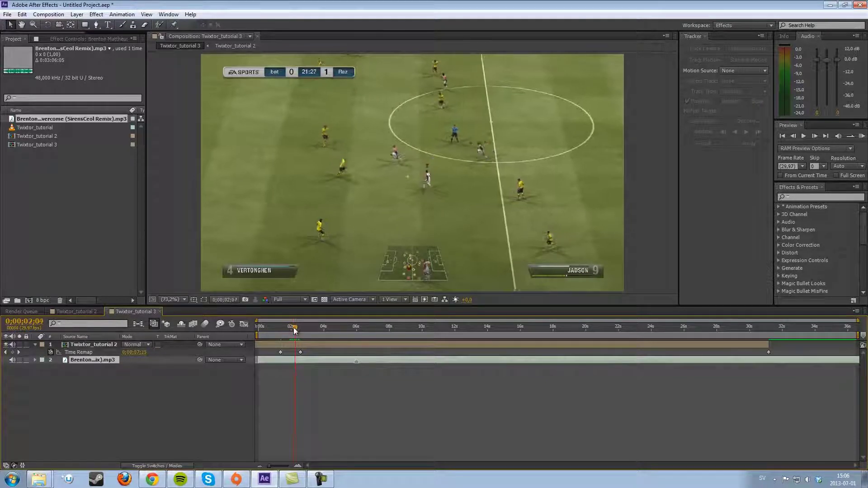
left_click(299, 352)
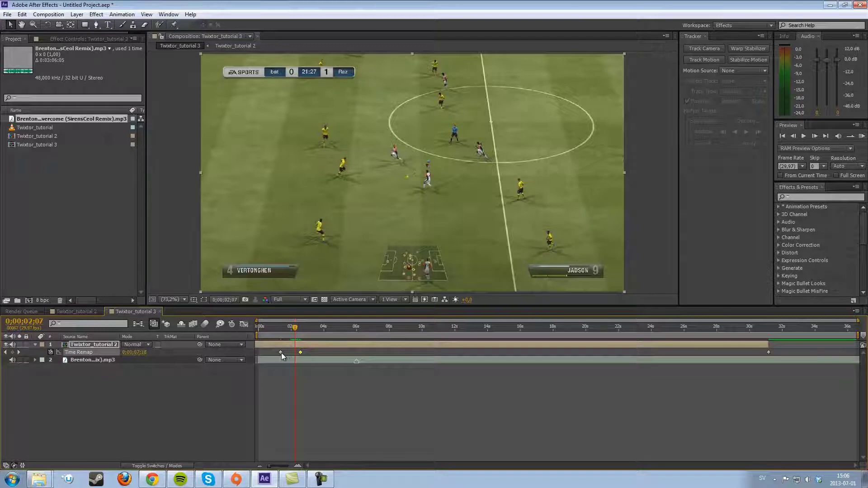
left_click(280, 353, "shift")
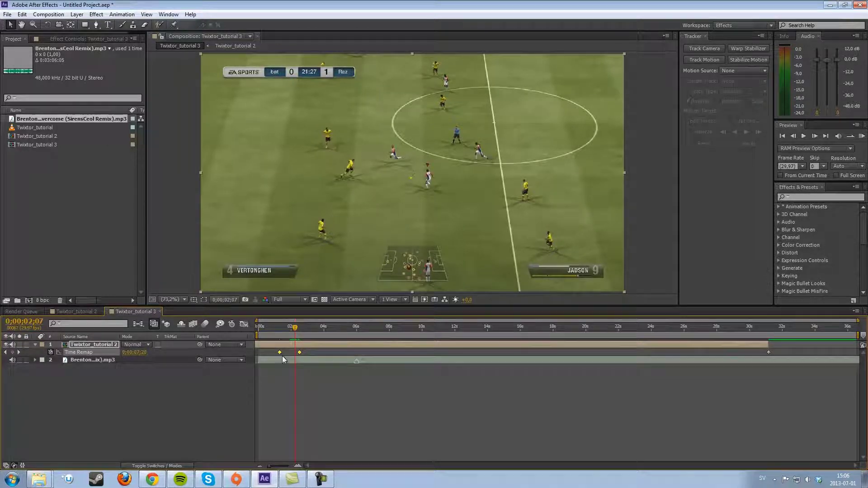
left_click(286, 375)
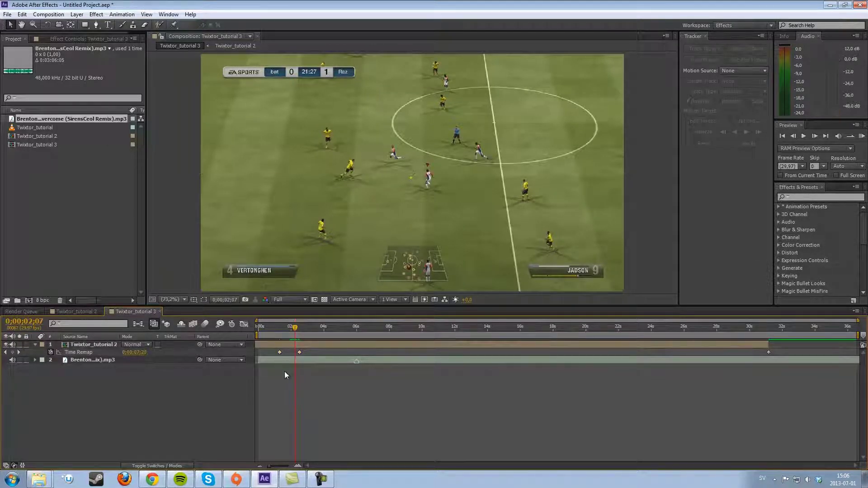
left_click(281, 352)
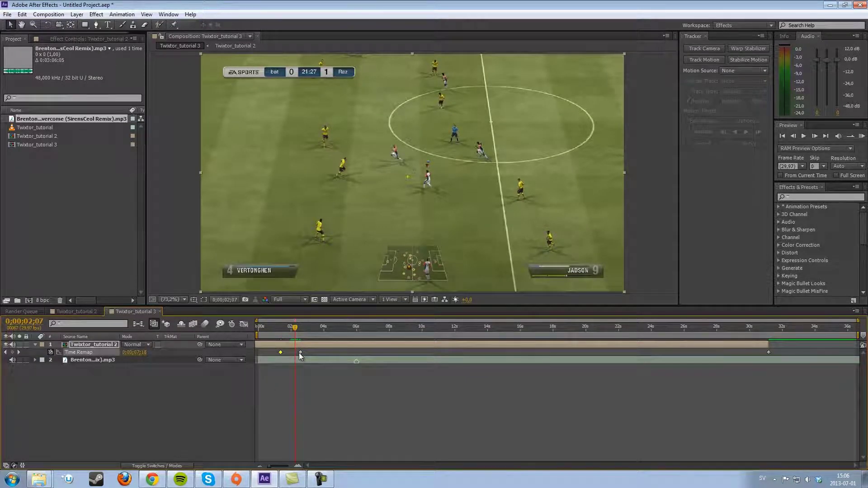
- Show the Time Remap property in the graph editor and check that the speed graph is the one being edited
left_click(244, 325)
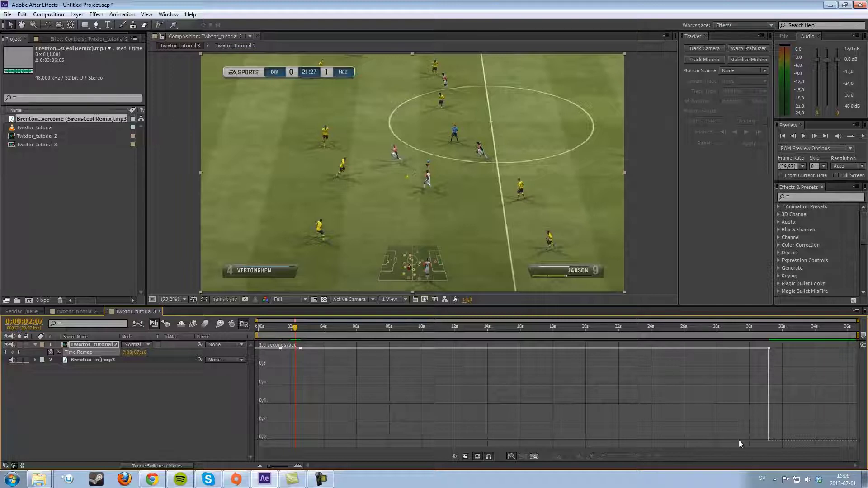
left_click_drag(295, 326, 286, 330)
right_click(335, 407)
right_click(335, 412)
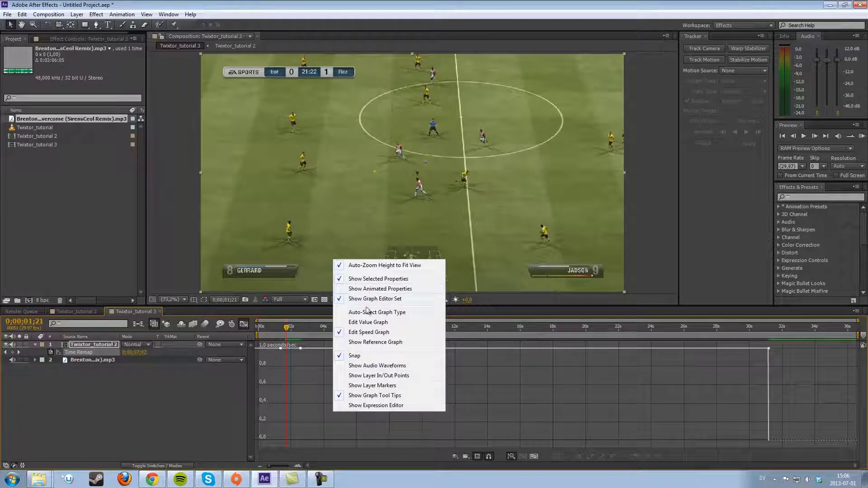
left_click(311, 399)
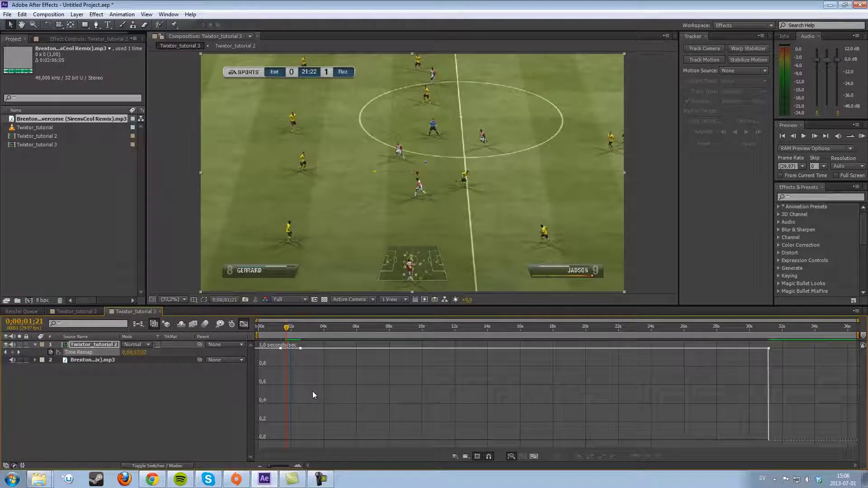
- Return to the layer view and add a composition marker at 0;00;05;29, aligned with the song's beat marker
left_click(244, 324)
left_click_drag(288, 326, 352, 335)
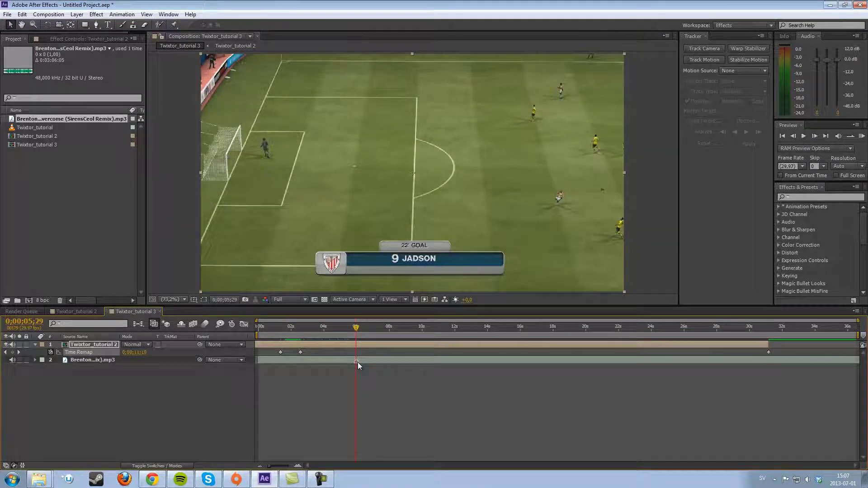
left_click(130, 404)
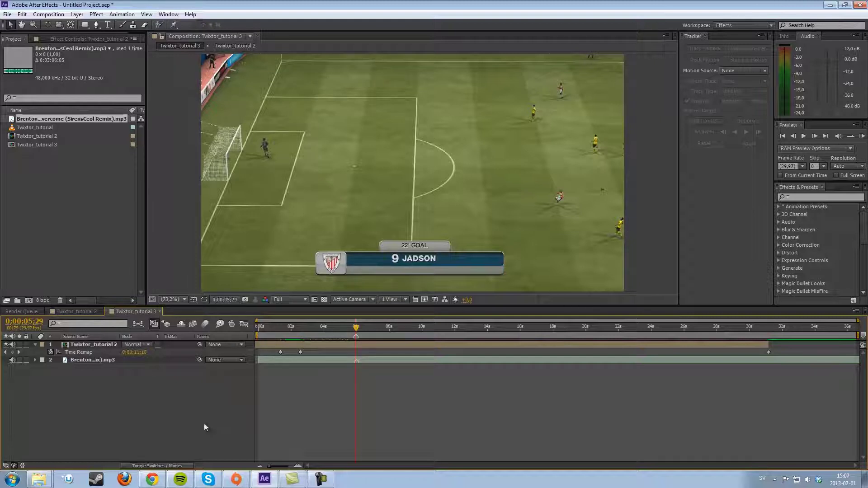
- In the Time Remap speed graph, shift the second and last keyframes later together so the second meets the marker at 0;00;05;29
left_click(279, 352)
left_click(300, 351, "shift")
left_click(244, 325)
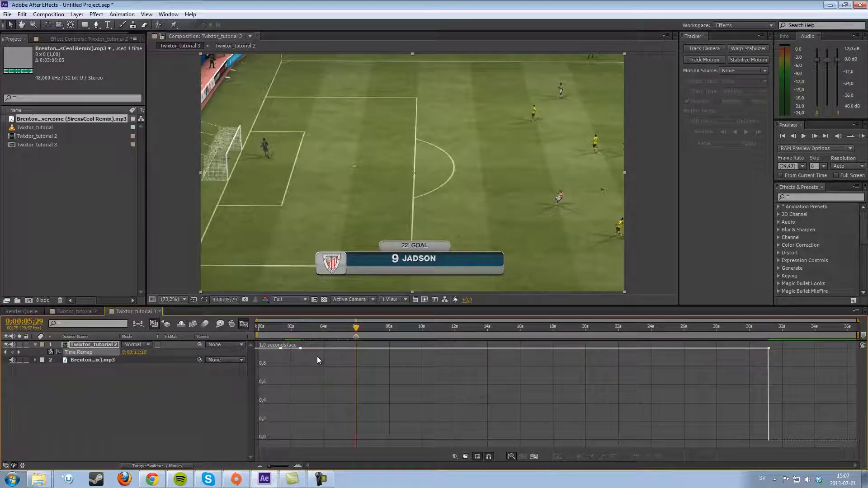
left_click(535, 349)
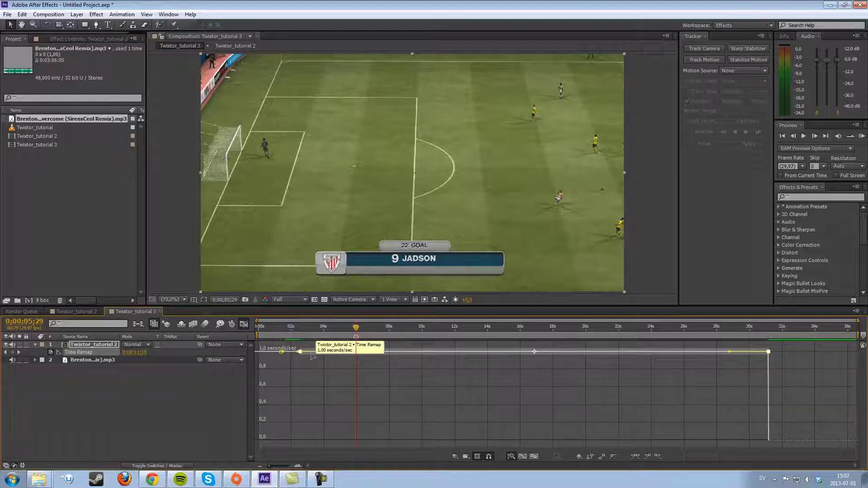
left_click_drag(313, 357, 366, 361)
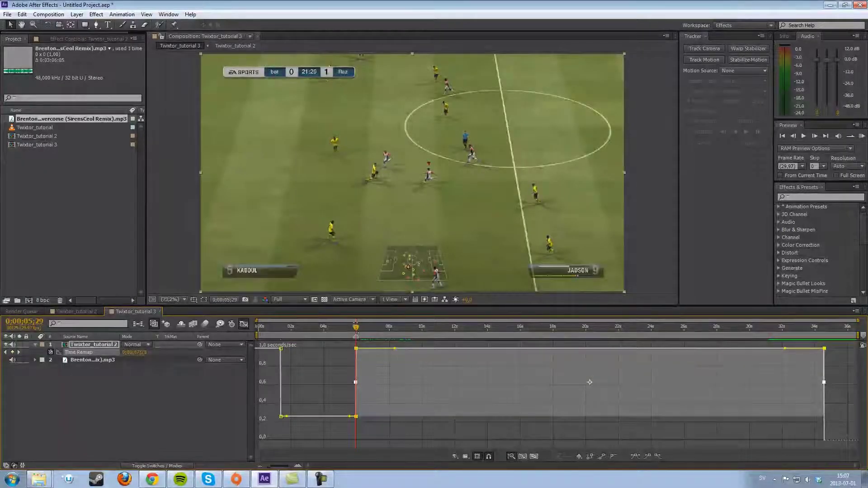
- Curve the slow segment's speed graph by raising its starting speed to about 0.8 and its ending speed to about 0.35 seconds/sec
left_click_drag(355, 330, 273, 344)
mouse_move(282, 348)
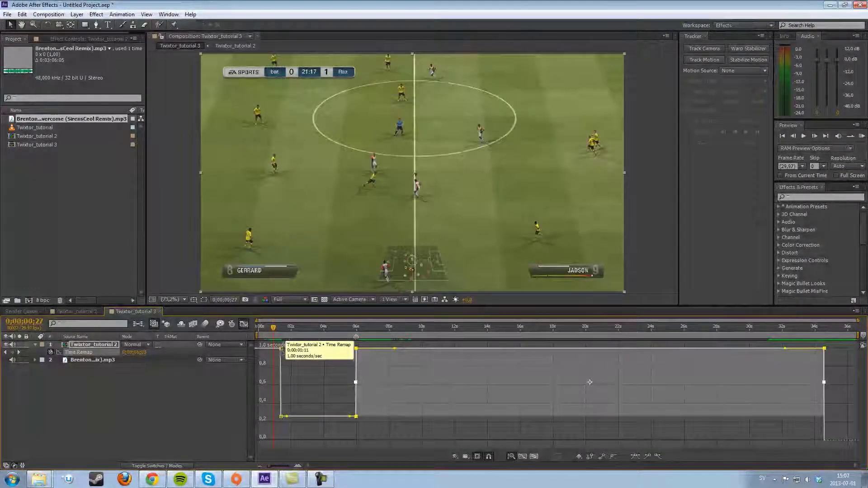
mouse_move(281, 417)
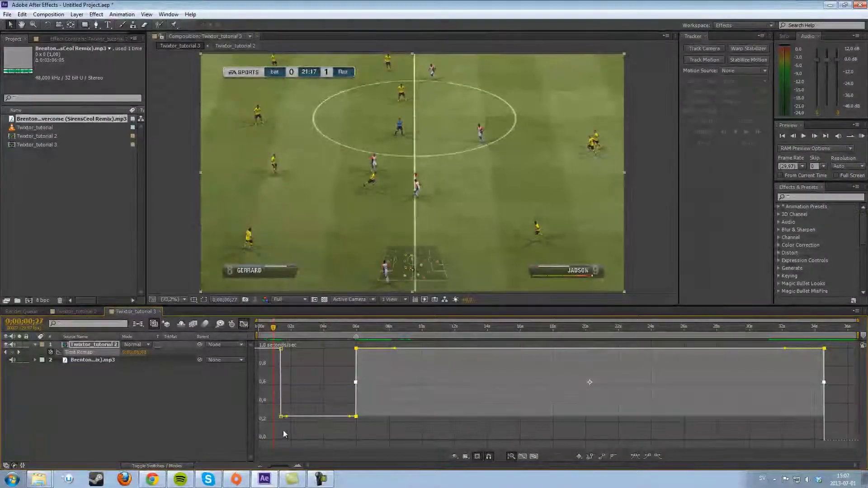
left_click(282, 418)
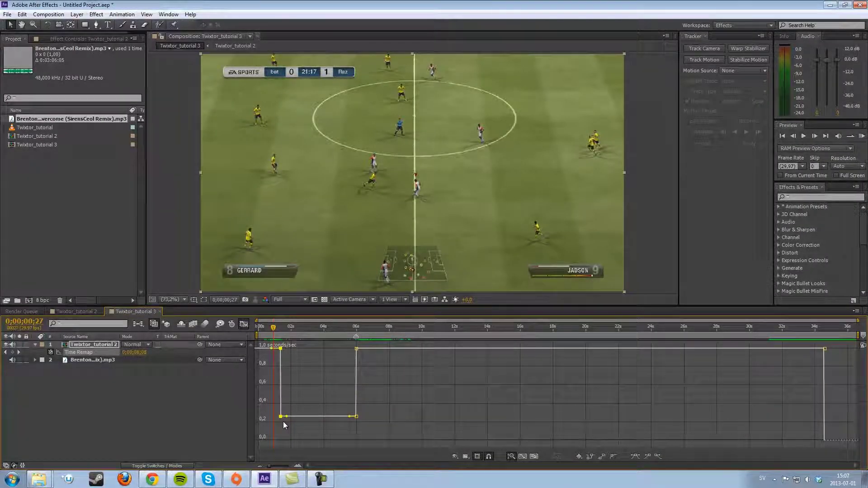
left_click(278, 419)
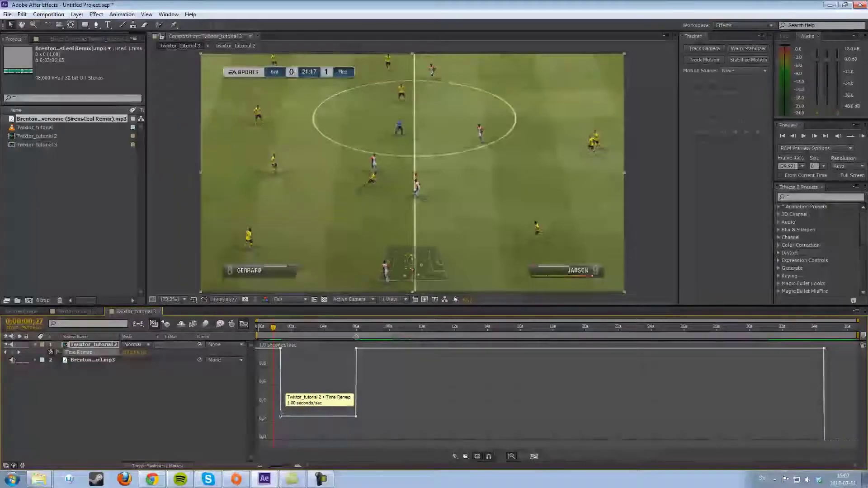
left_click_drag(282, 419, 281, 369)
left_click_drag(357, 418, 360, 413)
mouse_move(275, 328)
left_mouse_down()
mouse_move(340, 334)
mouse_move(268, 335)
left_mouse_up()
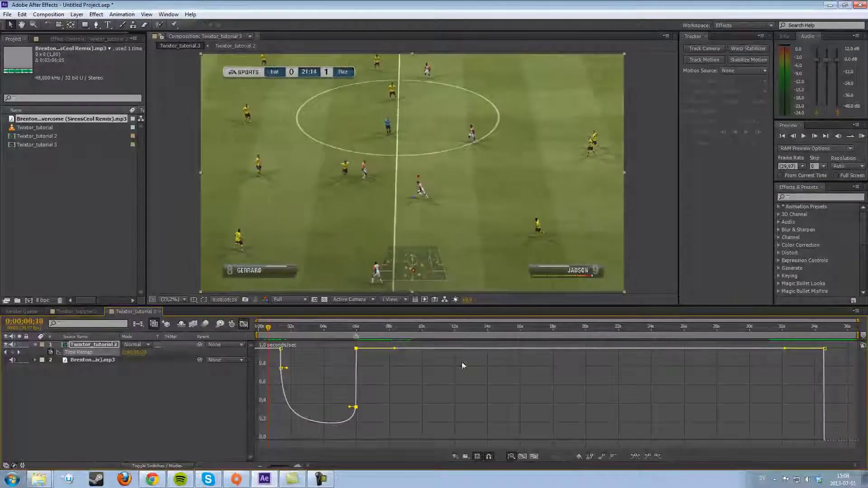
- Try moving the second and last Time Remap keyframes to different times and reshaping the following speed curve, and undo these changes
left_click_drag(429, 348, 474, 349)
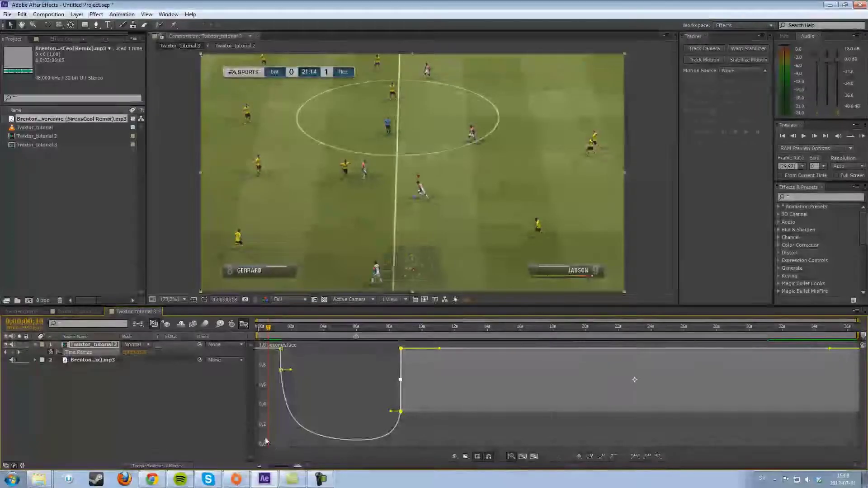
left_click_drag(458, 349, 579, 352)
left_click_drag(289, 331, 387, 332)
key("Page_Up")
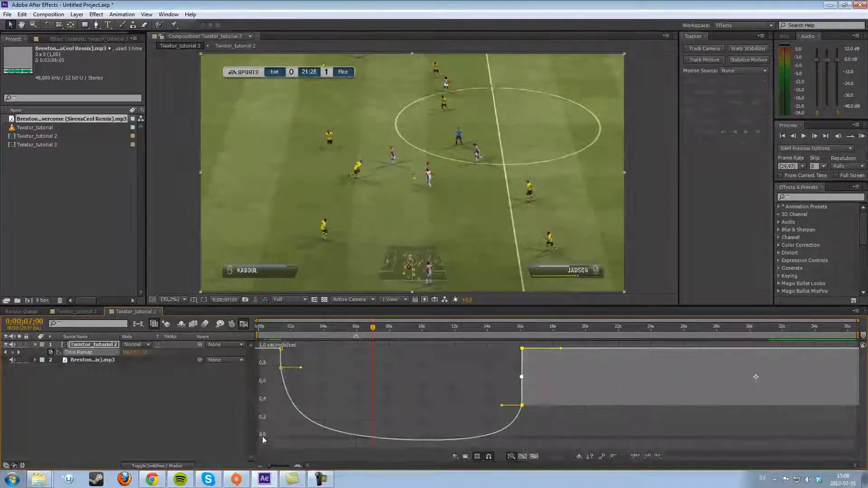
left_click_drag(575, 349, 447, 383)
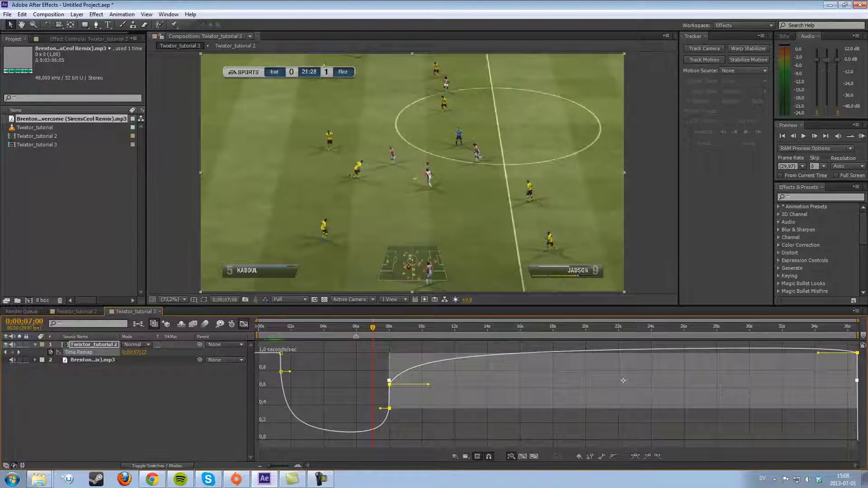
key("ctrl+z")
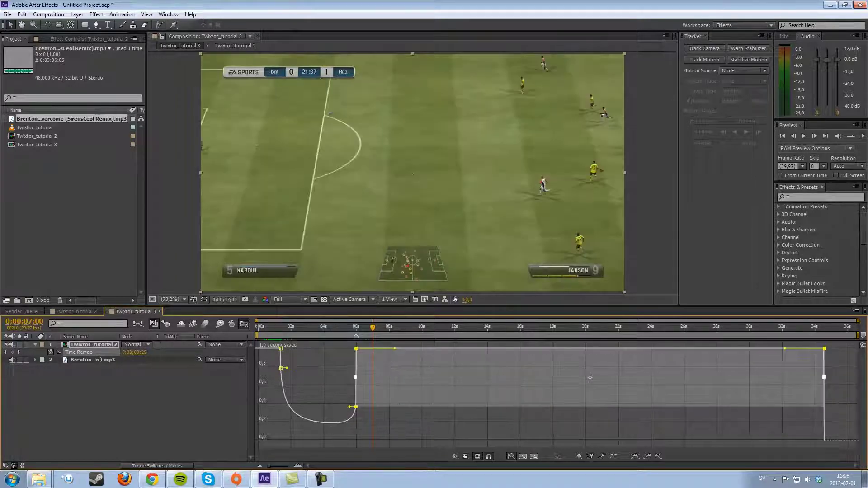
- Return to the layer view and RAM-preview the remapped clip with the song to check the speed change at the beat marker
left_click_drag(373, 327, 355, 335)
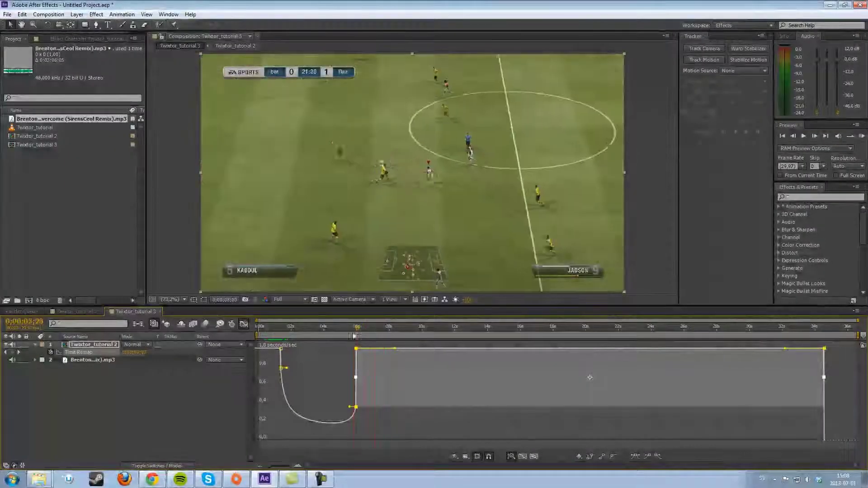
left_click(244, 324)
left_click_drag(354, 329, 343, 328)
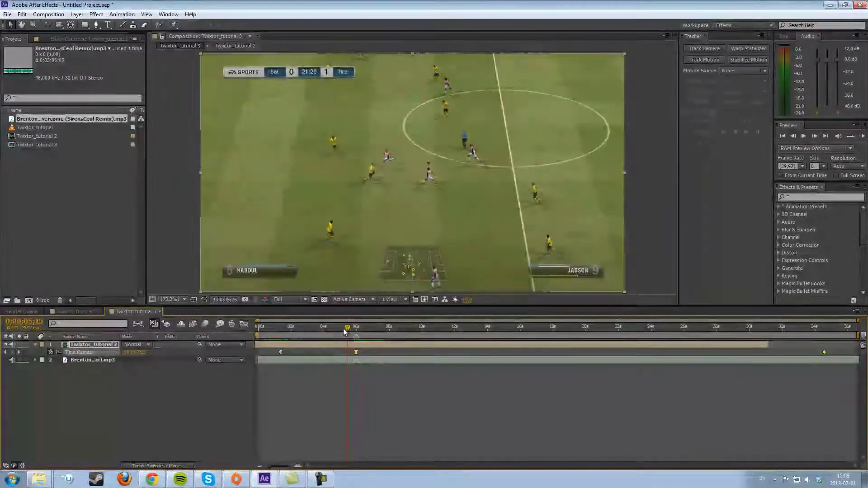
left_click(862, 137)
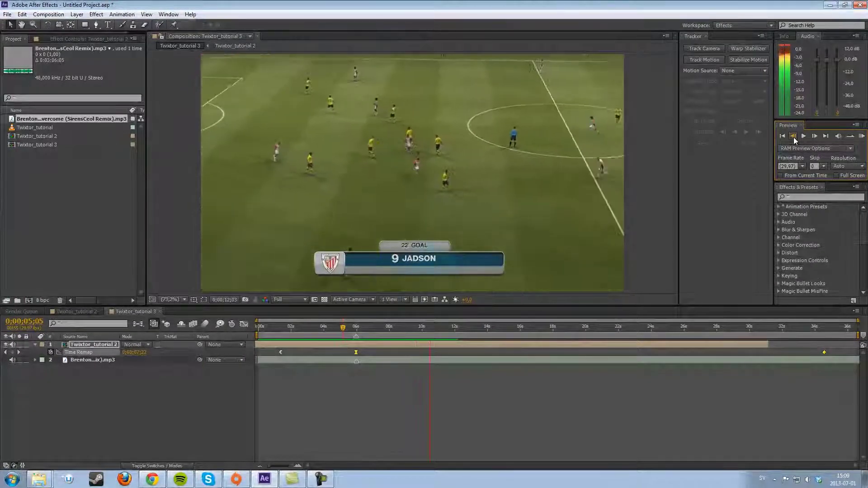
left_click(794, 141)
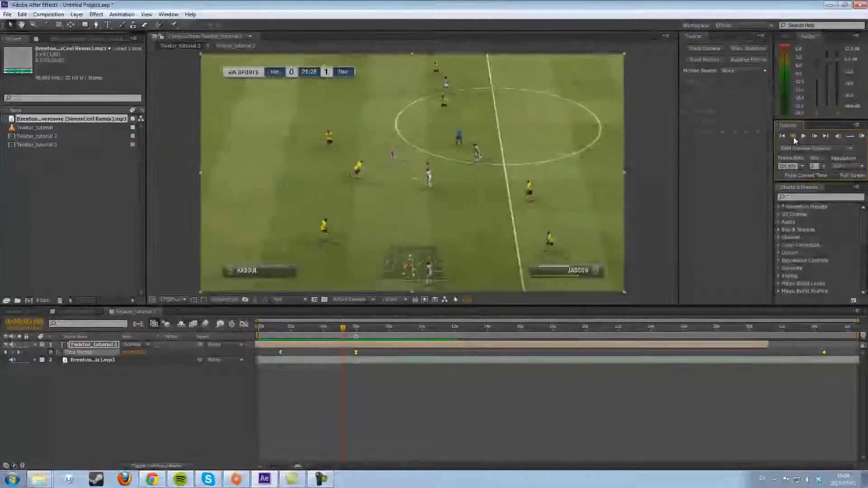
- Set the current time to 0;00;05;12 and RAM-preview the composition a second time to check the beat sync
mouse_move(344, 332)
left_mouse_down()
mouse_move(279, 332)
mouse_move(384, 324)
mouse_move(278, 327)
mouse_move(450, 320)
mouse_move(305, 322)
mouse_move(346, 324)
left_mouse_up()
left_click(858, 136)
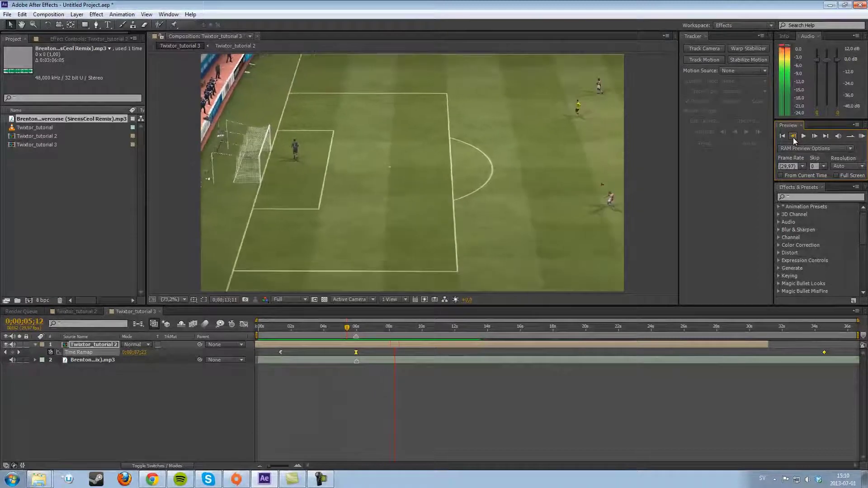
left_click(223, 189)
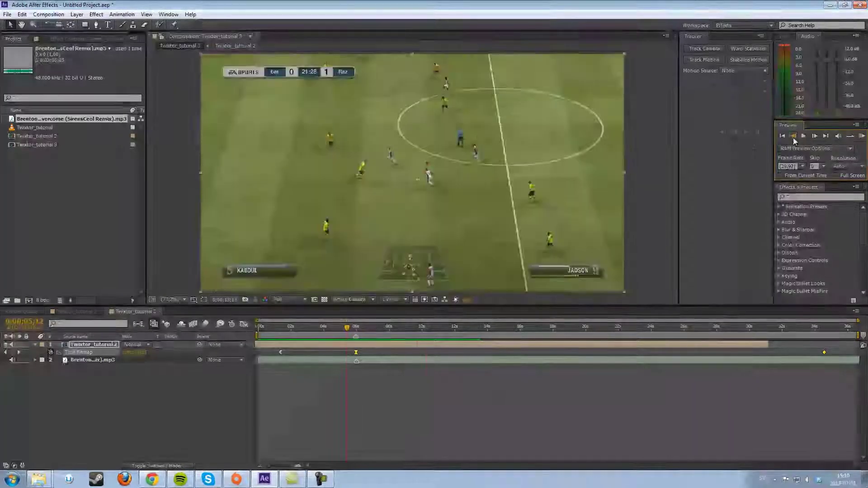
- Move the current time to 0;00;08;28, then collapse the Twixtor_tutorial 2 layer's properties and deselect the layer
left_click_drag(356, 325, 405, 330)
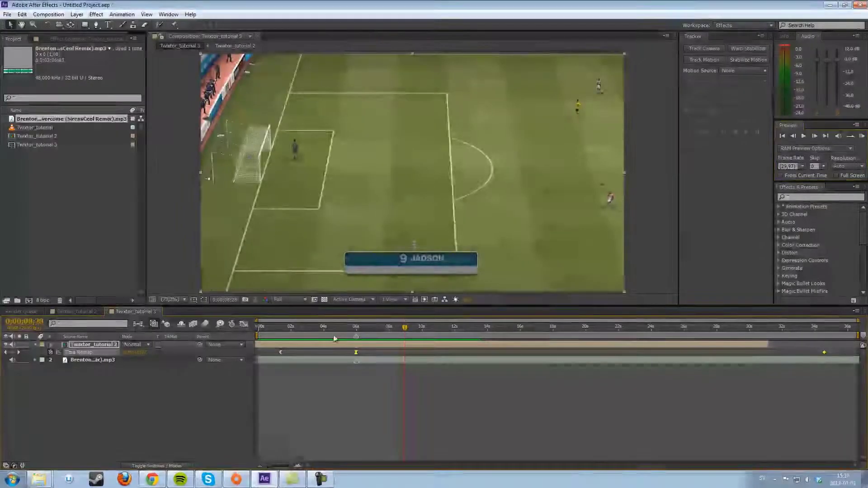
left_click(35, 345)
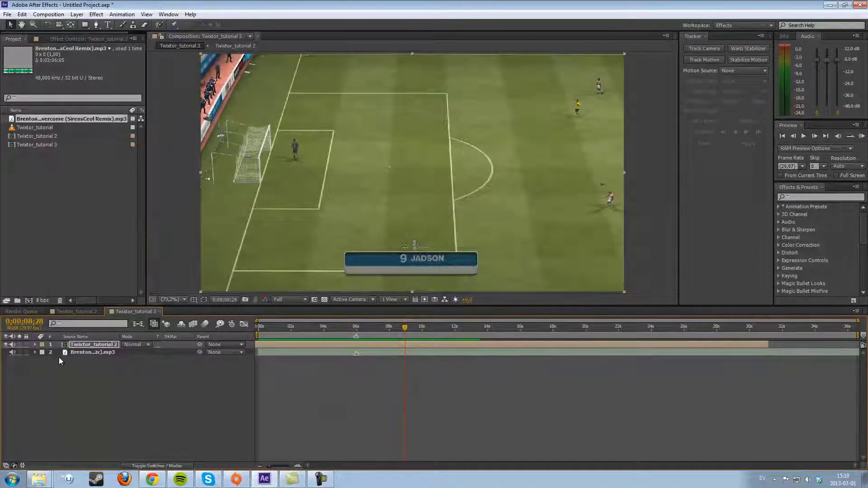
left_click(50, 392)
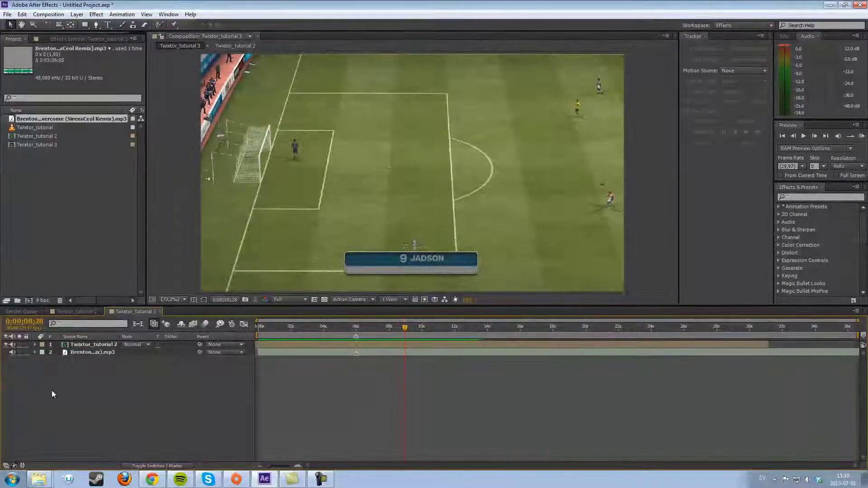